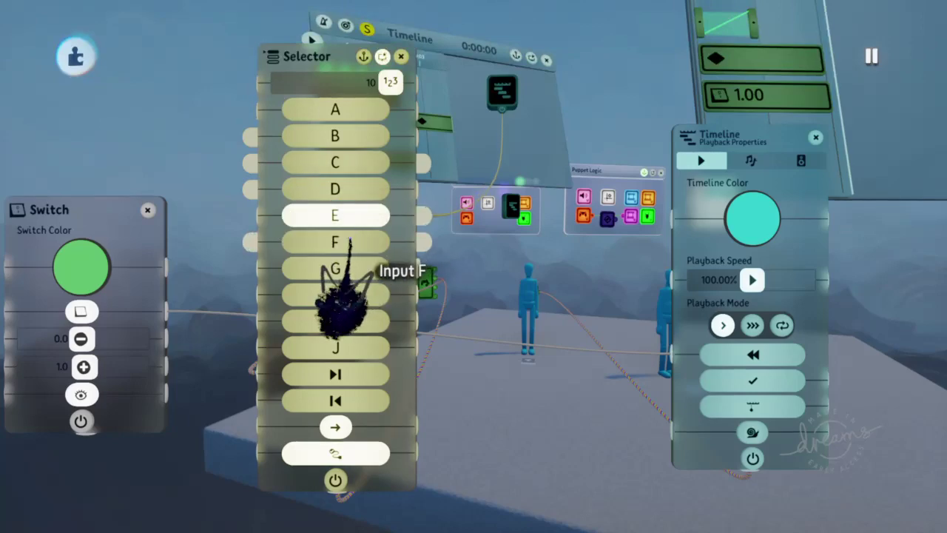
# Move the Selector's settings aside and inspect the Controller Sensor's possession mode.
pyautogui.moveTo(340, 296); pyautogui.dragTo(688, 371)
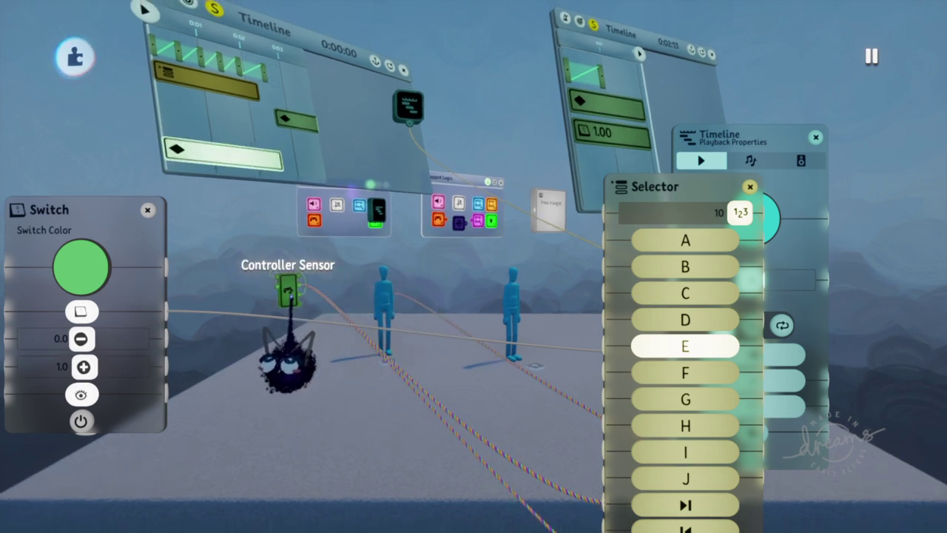
pyautogui.click(290, 295)
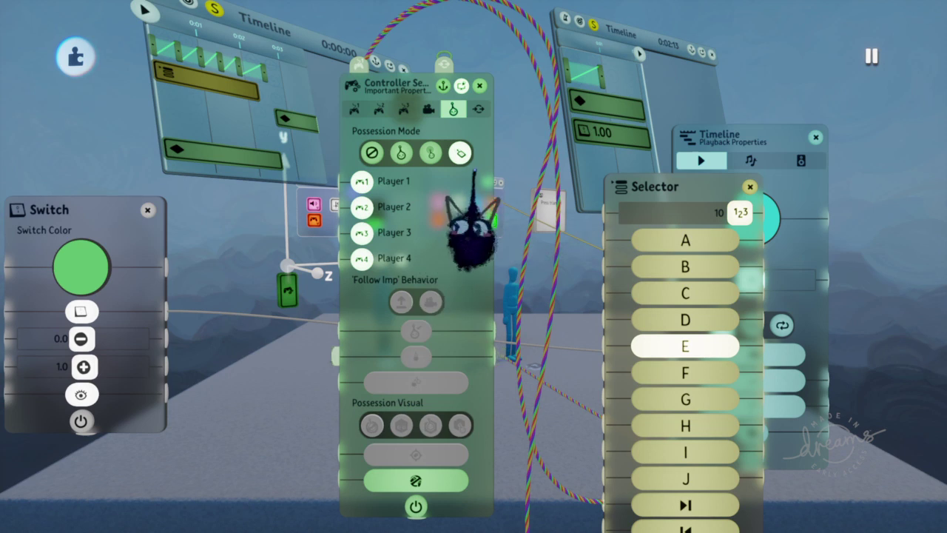
pyautogui.click(460, 152)
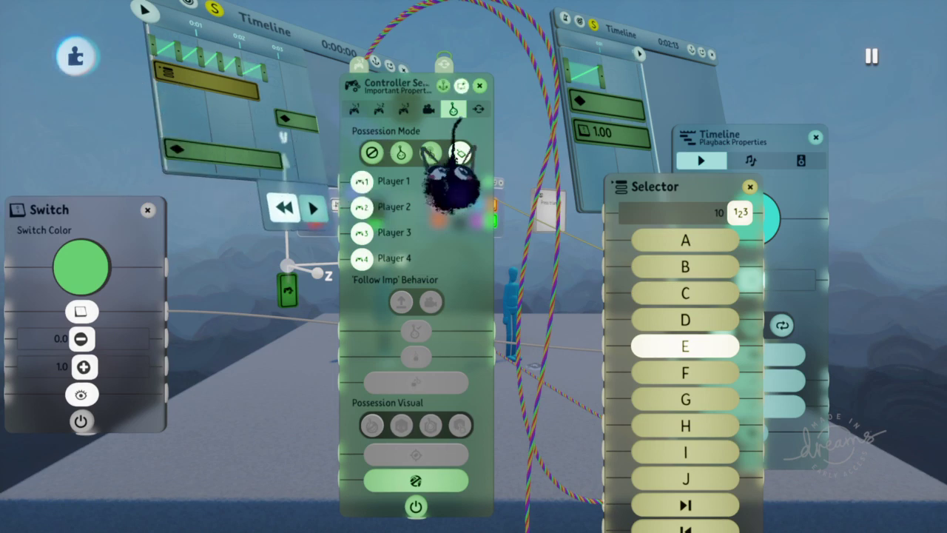
pyautogui.click(479, 86)
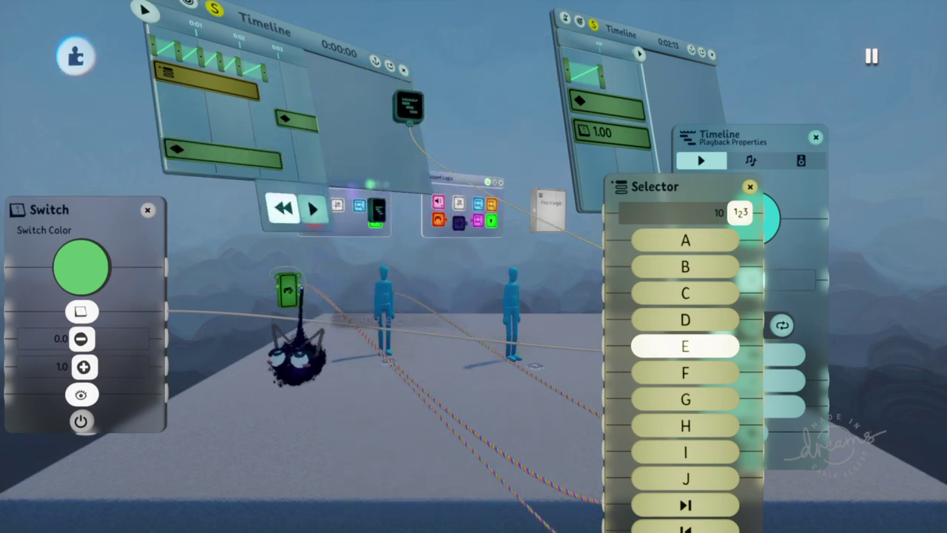
pyautogui.moveTo(615, 355); pyautogui.dragTo(574, 215)
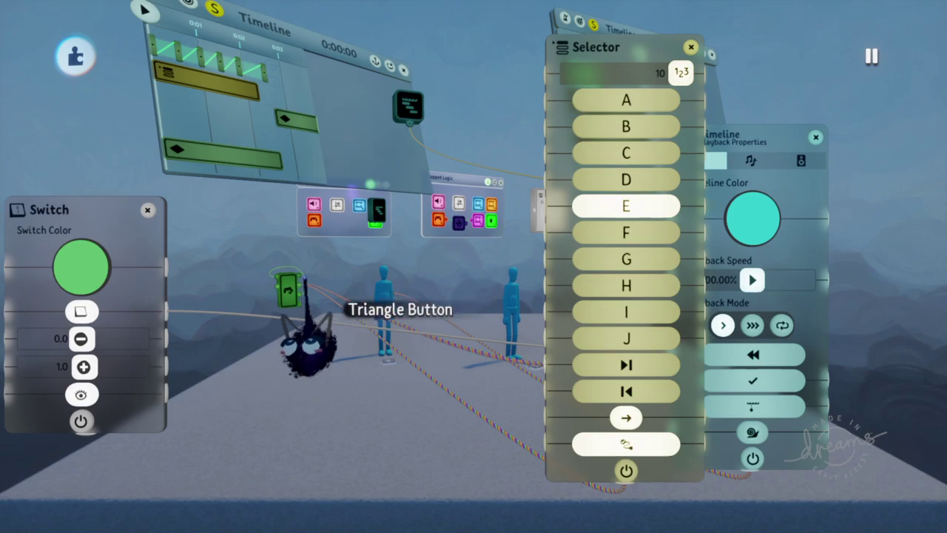
# Play-test the scene by walking the puppet up to the other puppet, and return to editing.
pyautogui.press('Escape')
pyautogui.click(269, 374)
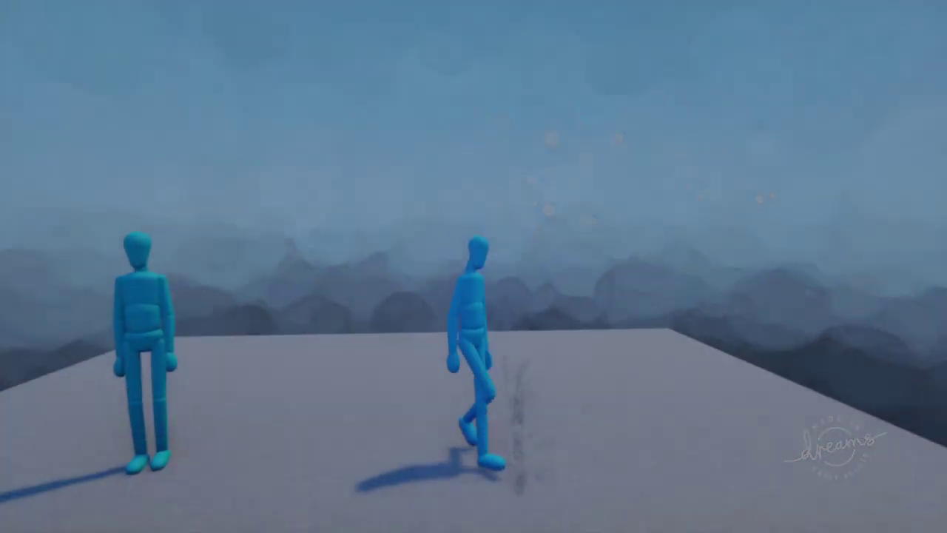
pyautogui.press('Escape')
pyautogui.click(487, 372)
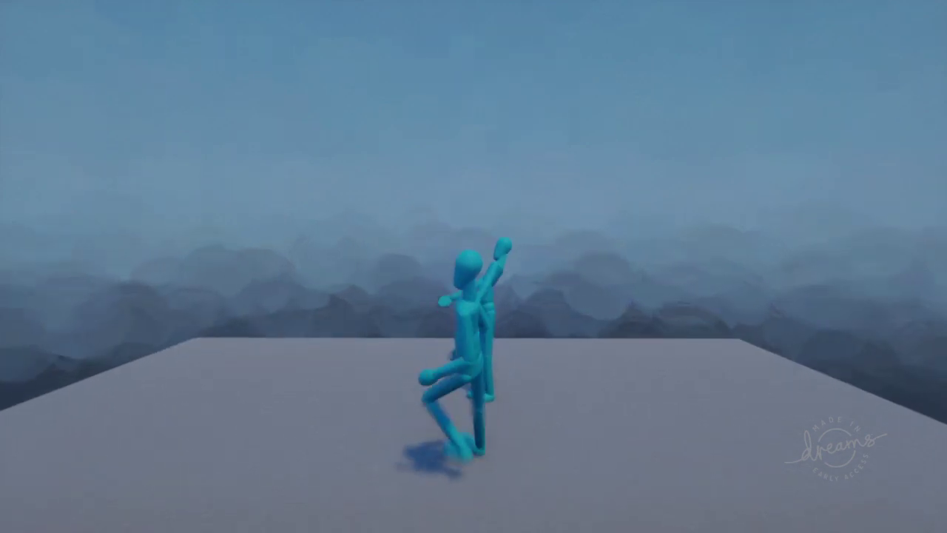
pyautogui.press('Escape')
pyautogui.press('Escape')
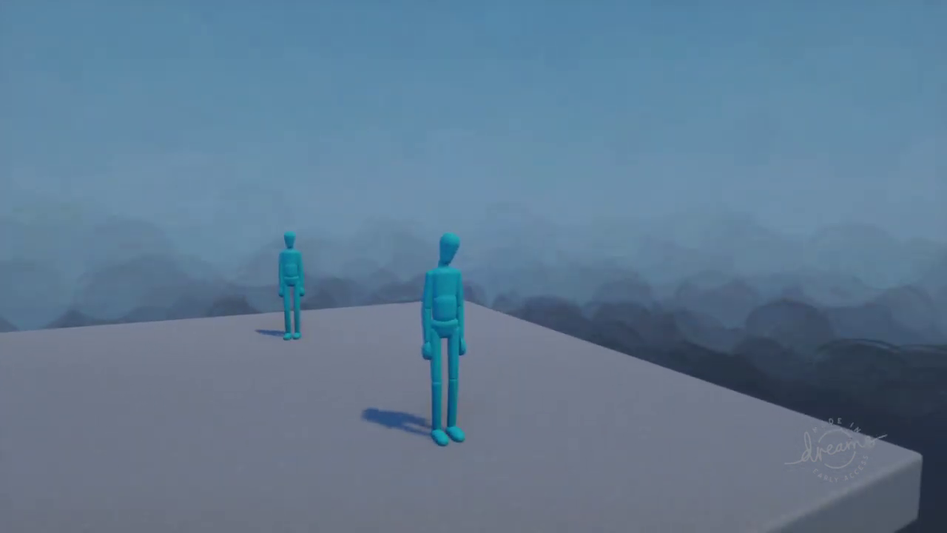
pyautogui.press('Escape')
pyautogui.click(226, 378)
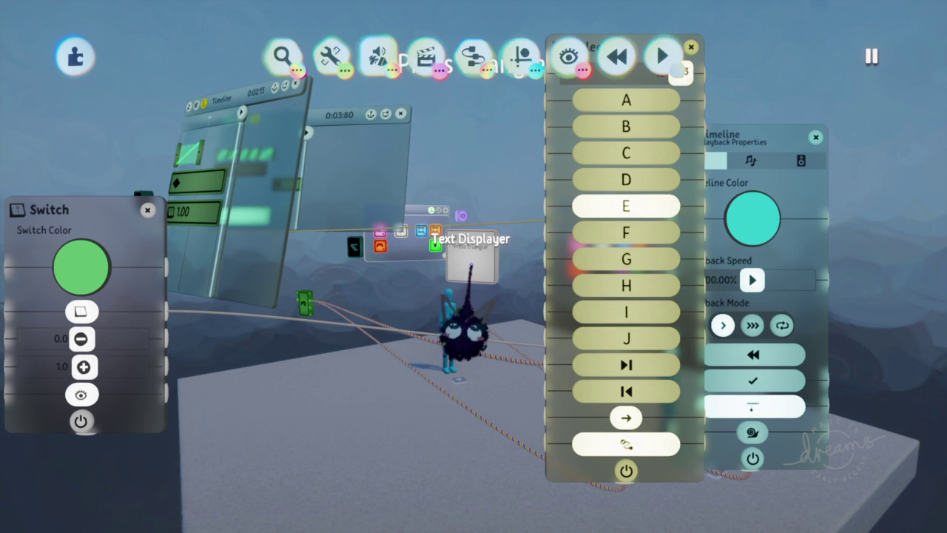
# Move the "Press triangle" Text Displayer higher above the puppet.
pyautogui.moveTo(470, 261); pyautogui.dragTo(505, 194)
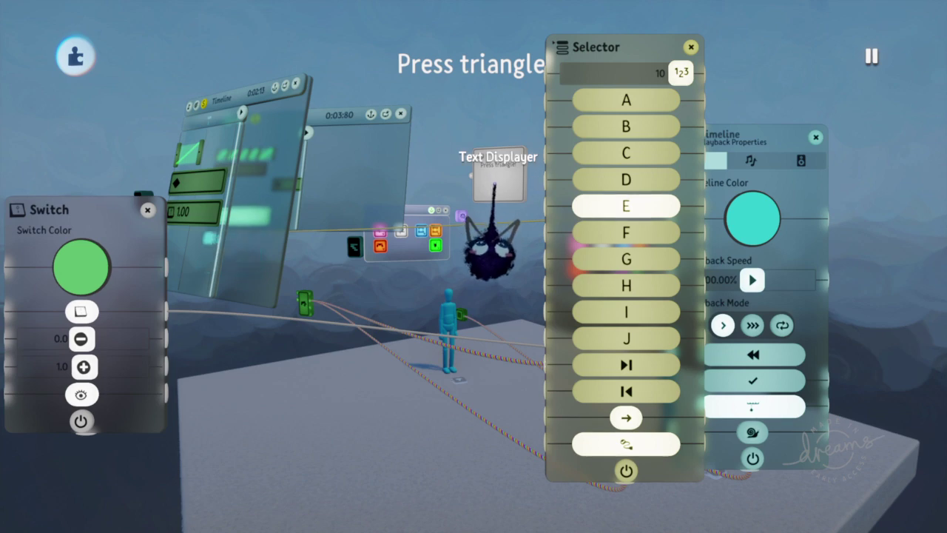
pyautogui.moveTo(413, 296); pyautogui.dragTo(418, 274, button='middle')
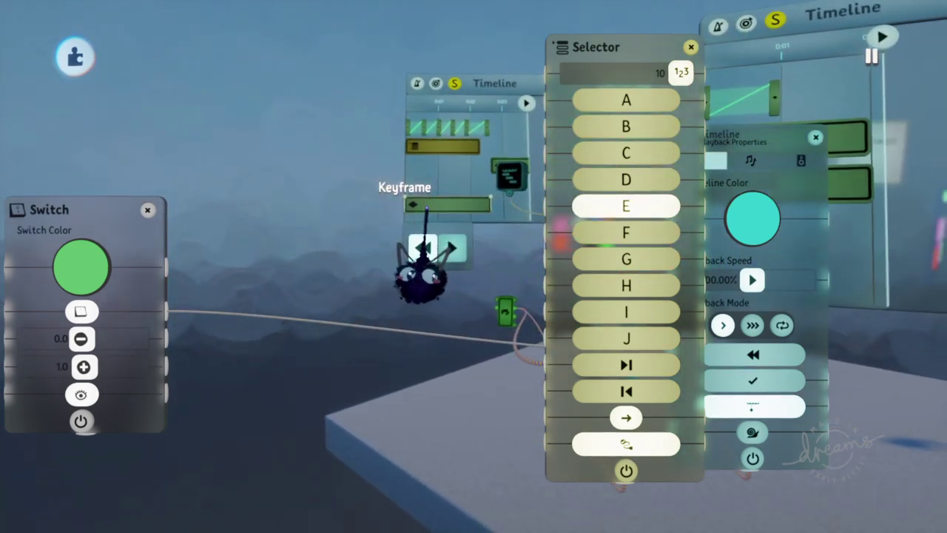
# Inspect the settings of the lower keyframe on the timeline that contains the Selector.
pyautogui.moveTo(440, 194); pyautogui.dragTo(420, 207, button='middle')
pyautogui.moveTo(410, 266); pyautogui.dragTo(411, 238, button='middle')
pyautogui.moveTo(419, 176); pyautogui.dragTo(383, 203, button='middle')
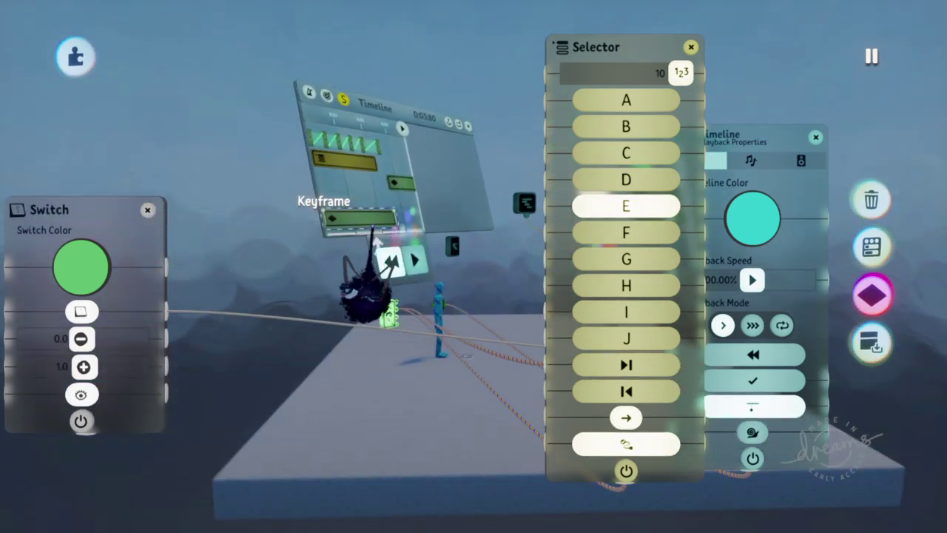
pyautogui.click(373, 219)
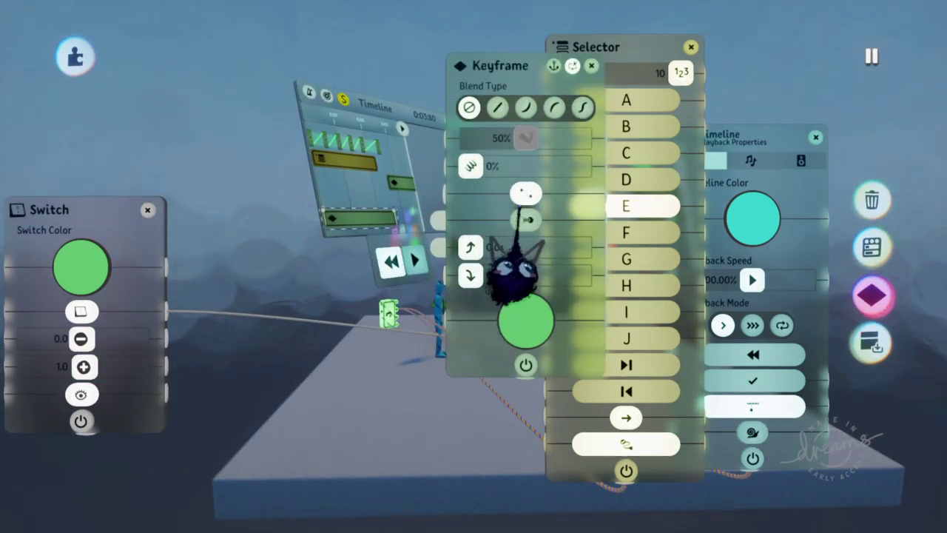
pyautogui.click(592, 66)
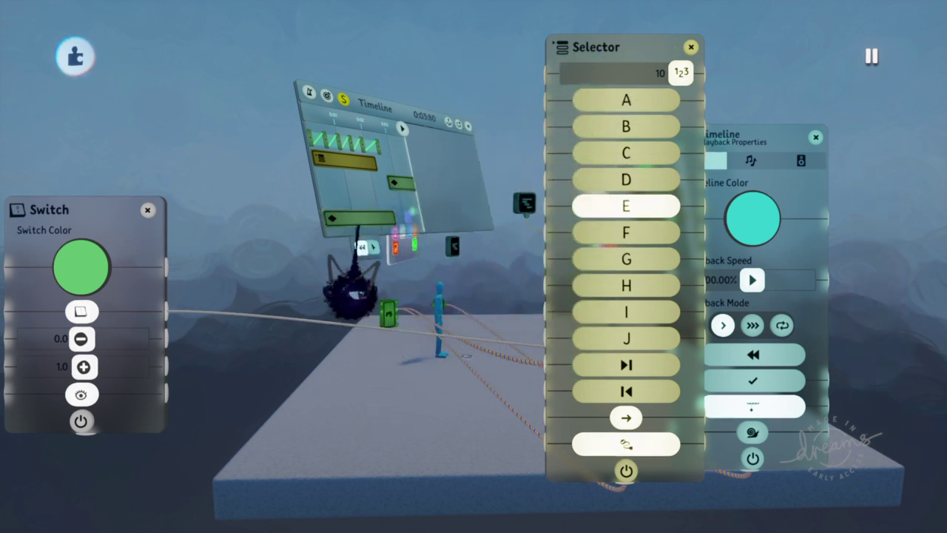
# Open the lower keyframe's recorded changes and review the Controller Sensor's button outputs and possession settings.
pyautogui.click(355, 222)
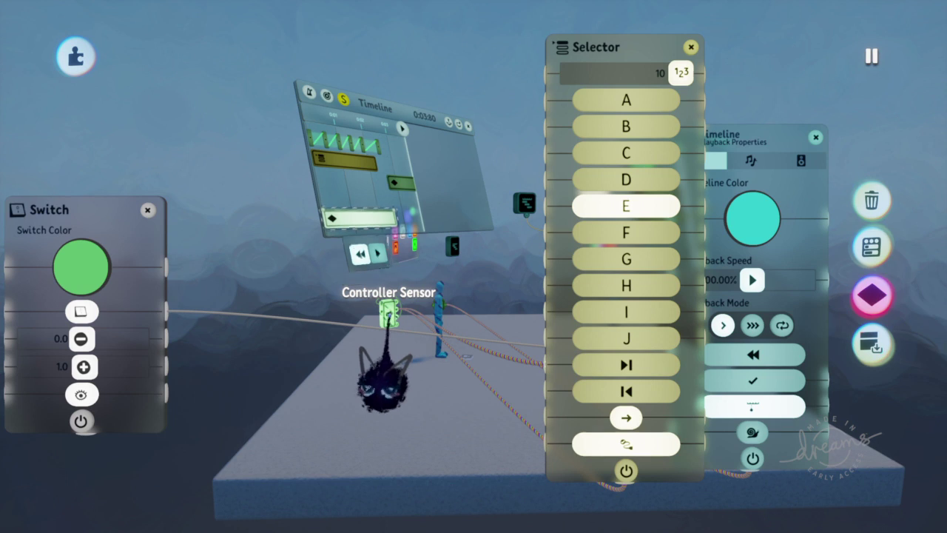
pyautogui.click(386, 317)
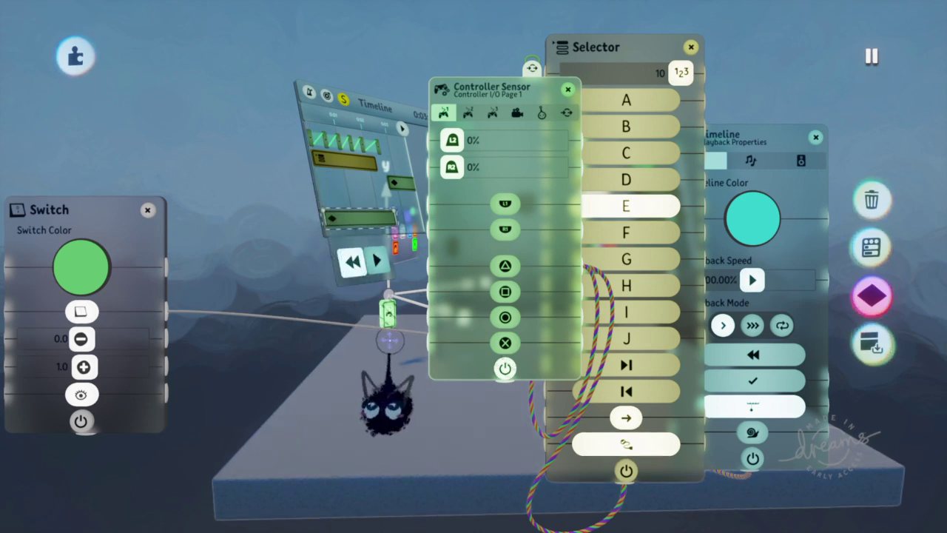
pyautogui.click(542, 112)
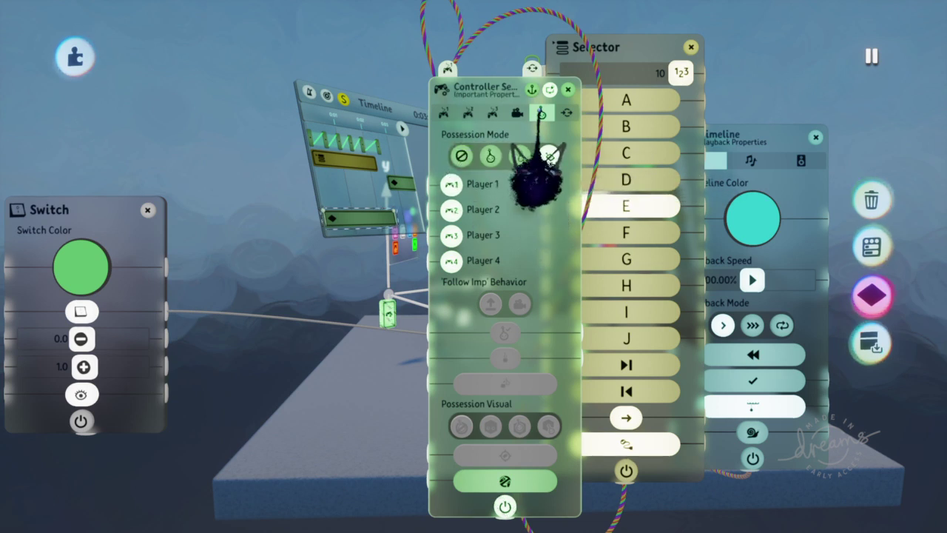
pyautogui.click(444, 112)
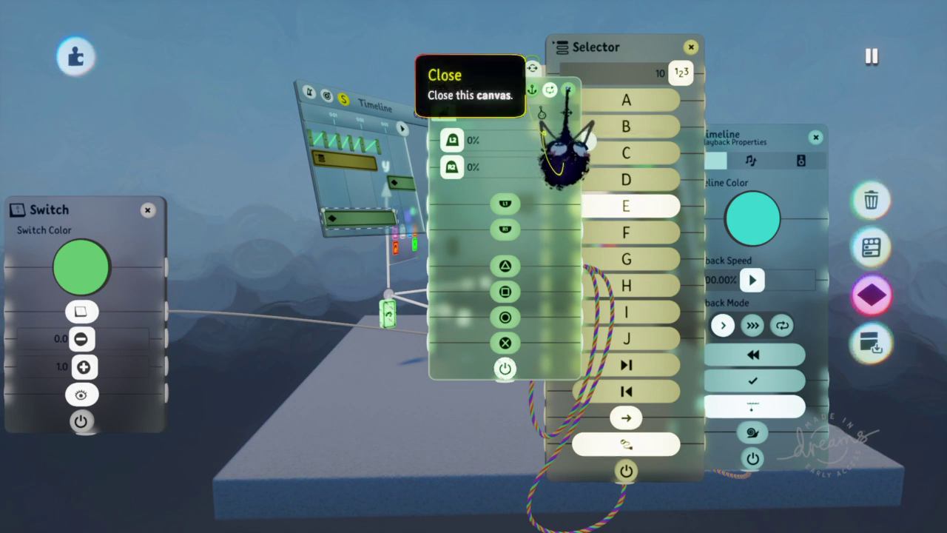
pyautogui.click(568, 90)
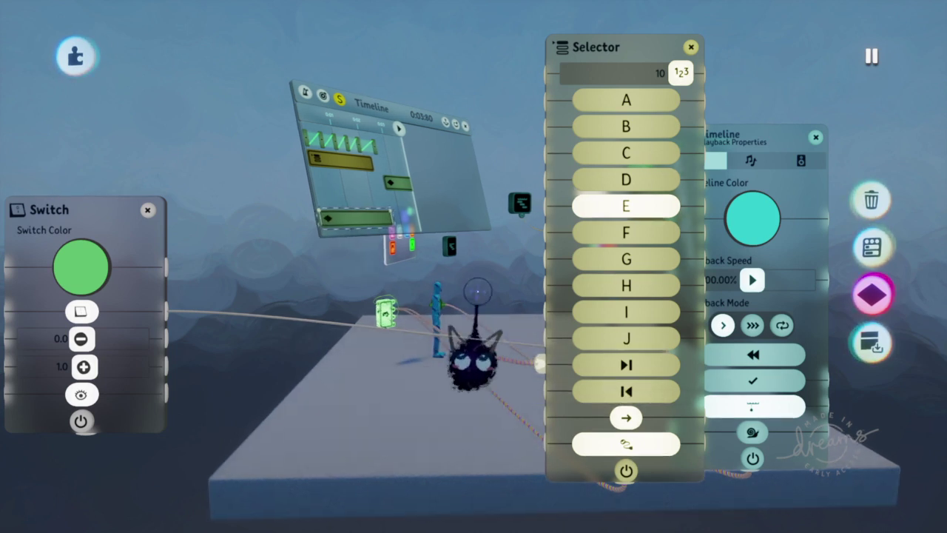
# Move the Selector's settings clear of the Timeline's playback properties and slightly higher.
pyautogui.moveTo(493, 214); pyautogui.dragTo(518, 212, button='middle')
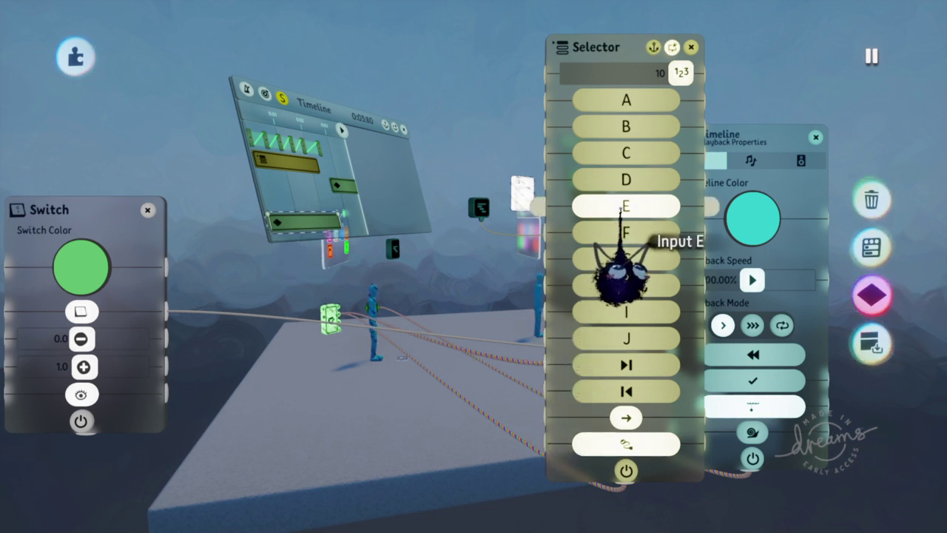
pyautogui.moveTo(622, 260); pyautogui.dragTo(556, 255)
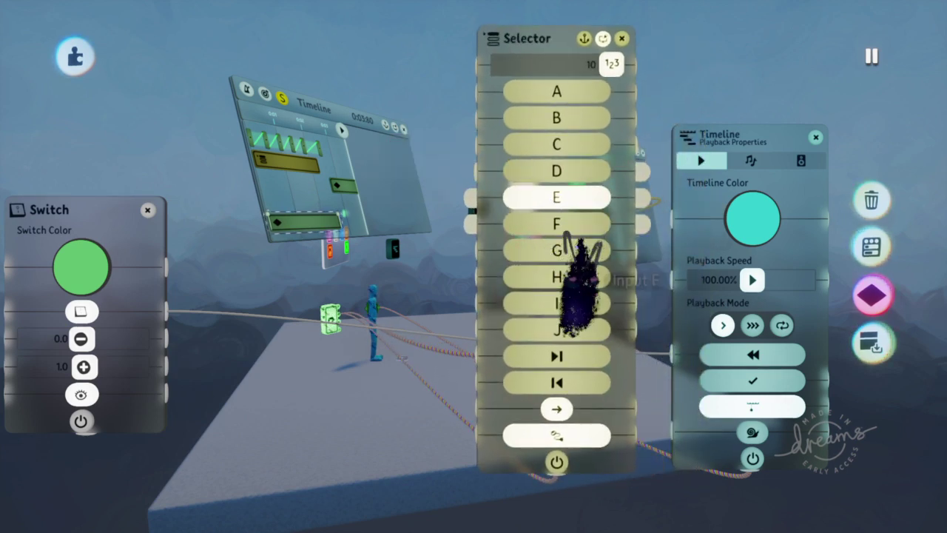
pyautogui.moveTo(576, 290); pyautogui.dragTo(560, 249)
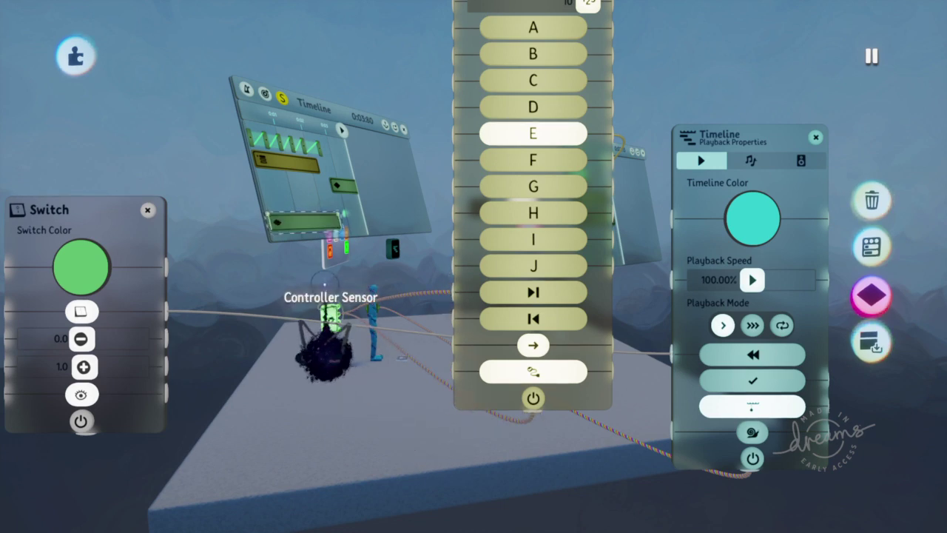
# Close the canvas of the timeline that contains the Selector and five-part action row.
pyautogui.moveTo(272, 210); pyautogui.dragTo(335, 216, button='middle')
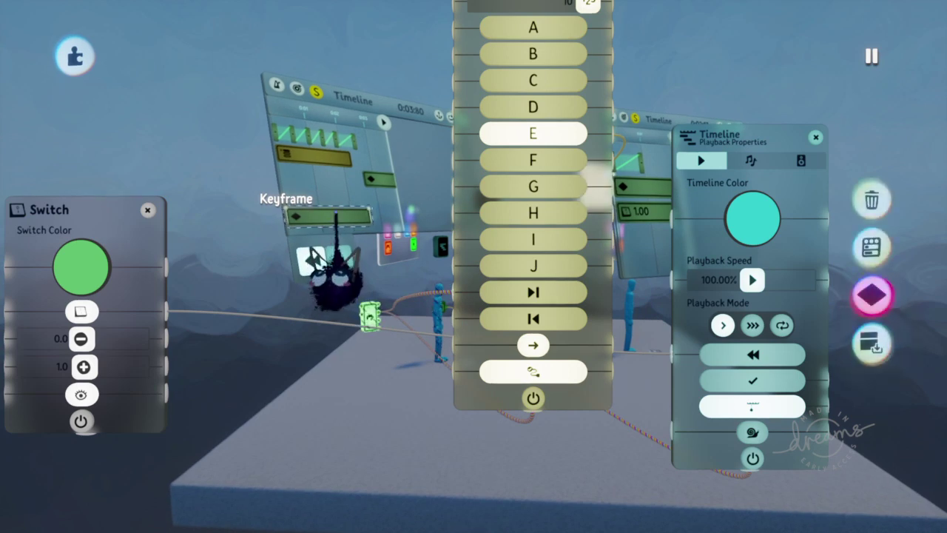
pyautogui.moveTo(354, 218); pyautogui.dragTo(359, 186, button='middle')
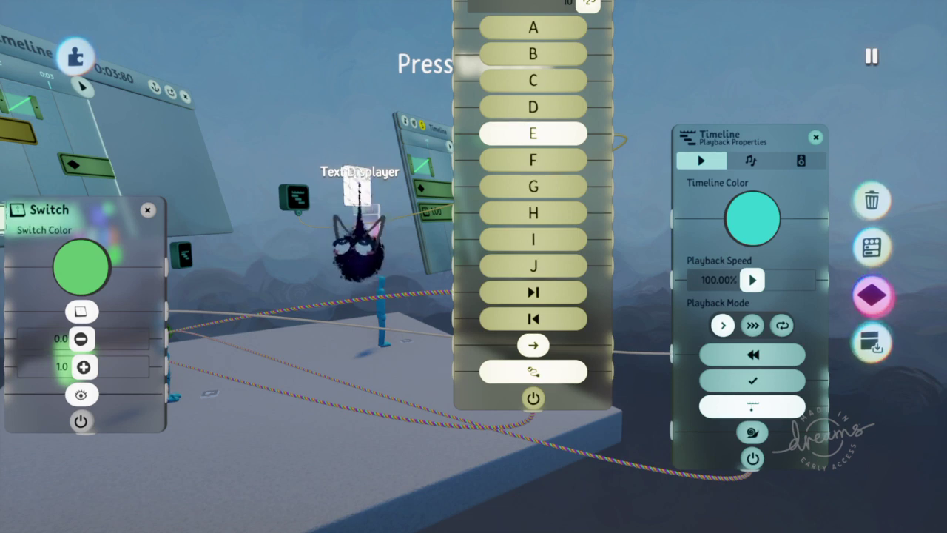
pyautogui.moveTo(363, 237); pyautogui.dragTo(292, 203, button='middle')
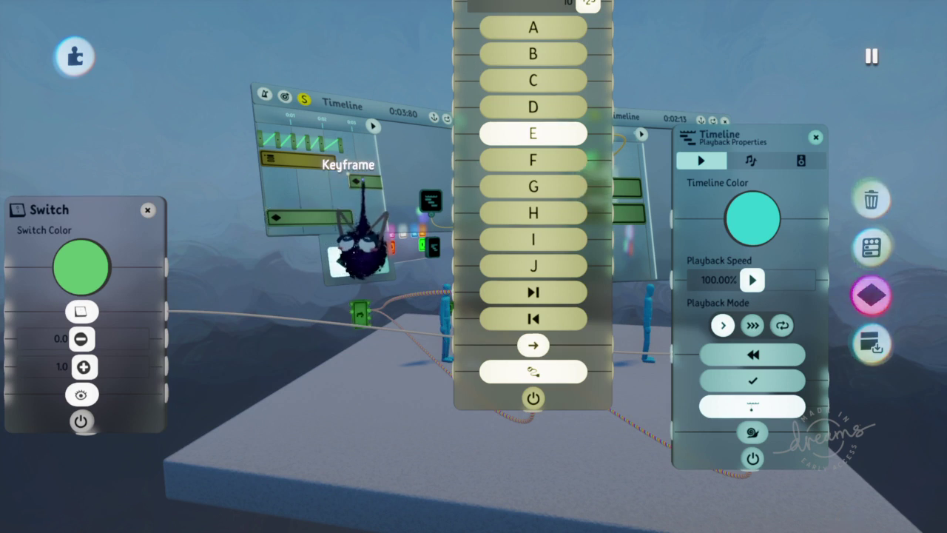
pyautogui.scroll(3, 406, 215)
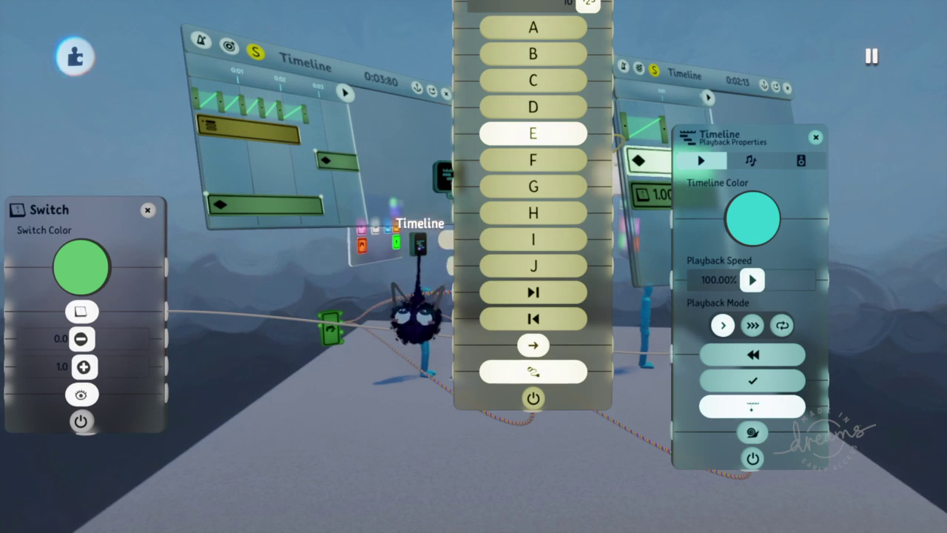
pyautogui.press('Escape')
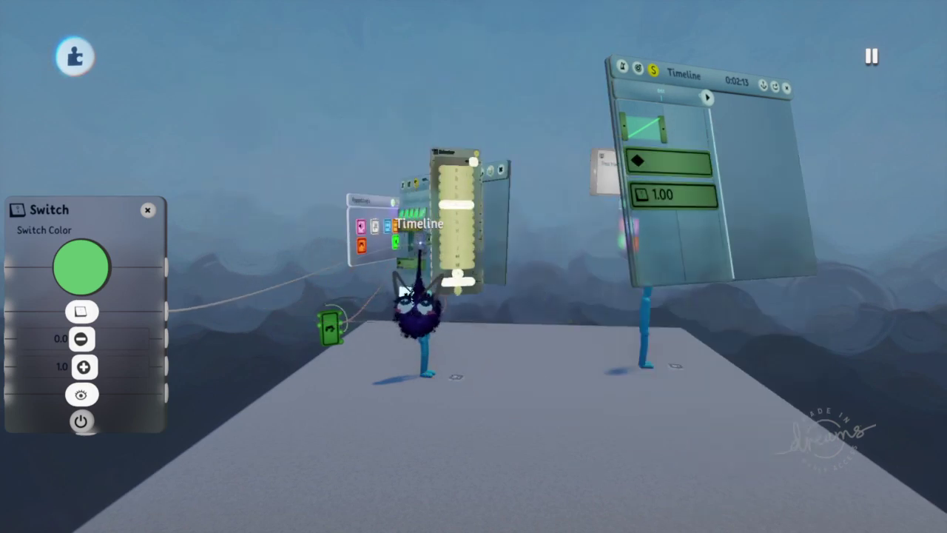
pyautogui.click(421, 243)
pyautogui.moveTo(469, 274); pyautogui.dragTo(644, 282)
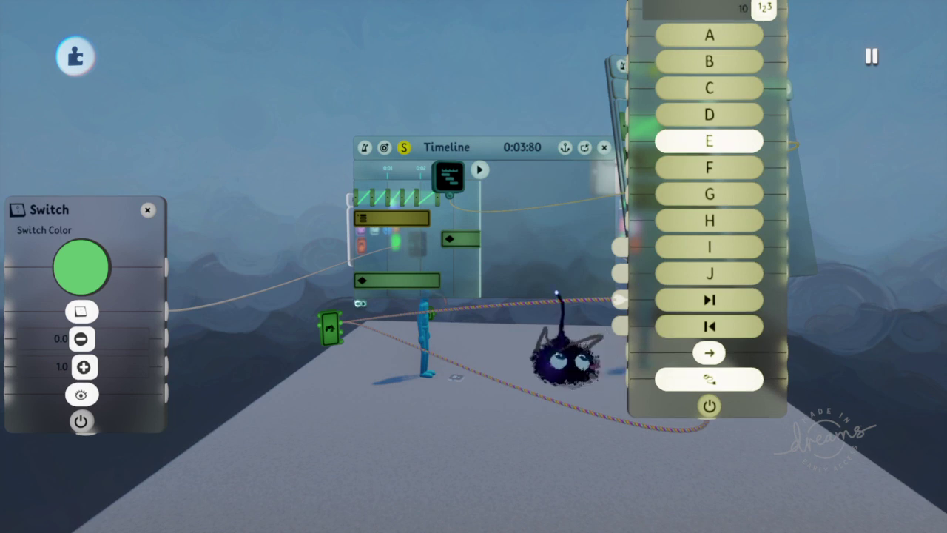
pyautogui.hotkey('ctrl', 'z')
pyautogui.hotkey('ctrl', 'z')
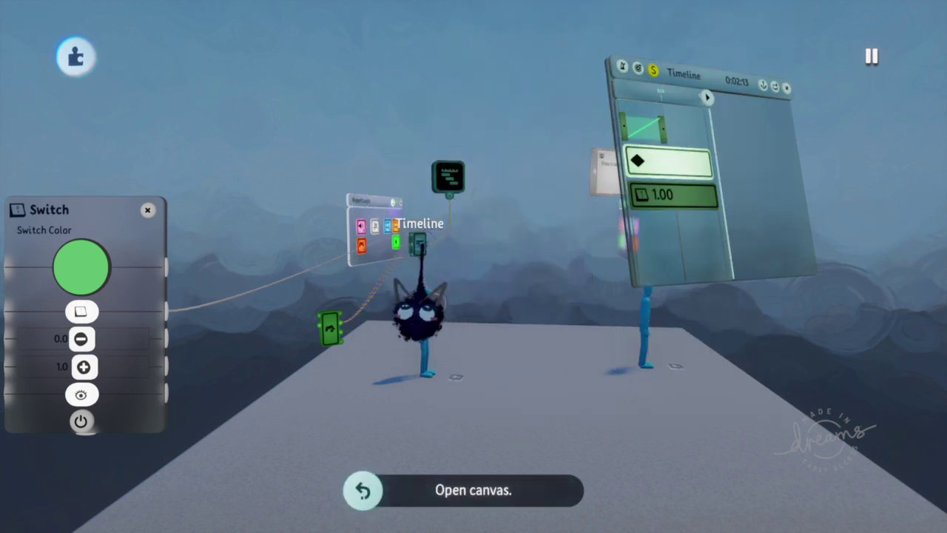
# View the playback properties of the Timeline gadget beside the Puppet Logic canvas.
pyautogui.click(419, 243)
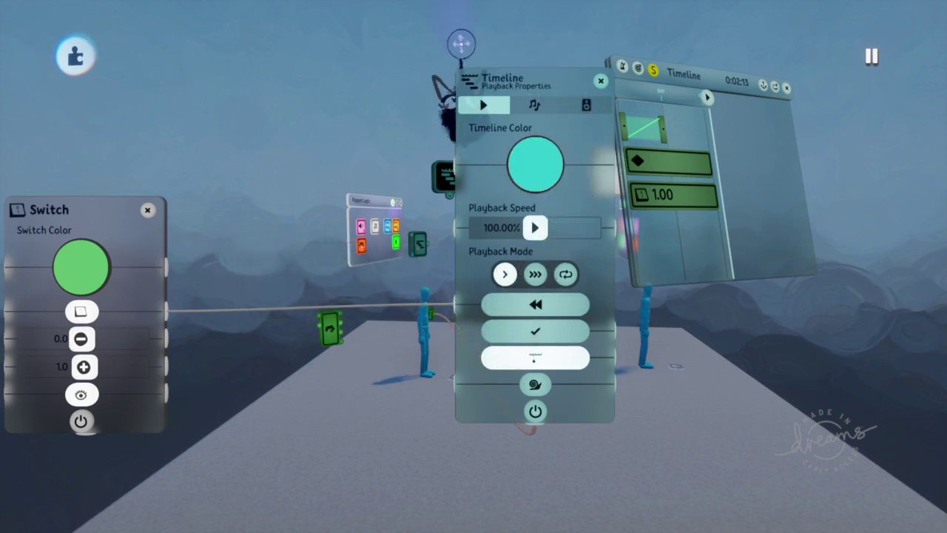
pyautogui.click(601, 80)
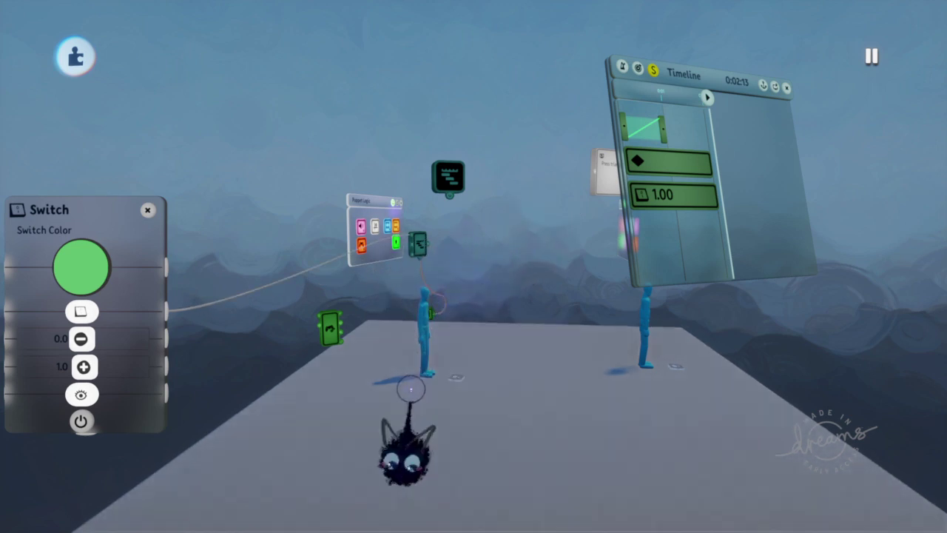
# Move the Trigger Zone gadget from behind the puppet onto that puppet's Puppet Logic canvas.
pyautogui.scroll(5, 415, 370)
pyautogui.moveTo(400, 368)
pyautogui.mouseDown(button='middle')
pyautogui.moveTo(393, 371)
pyautogui.moveTo(414, 364)
pyautogui.mouseUp(button='middle')
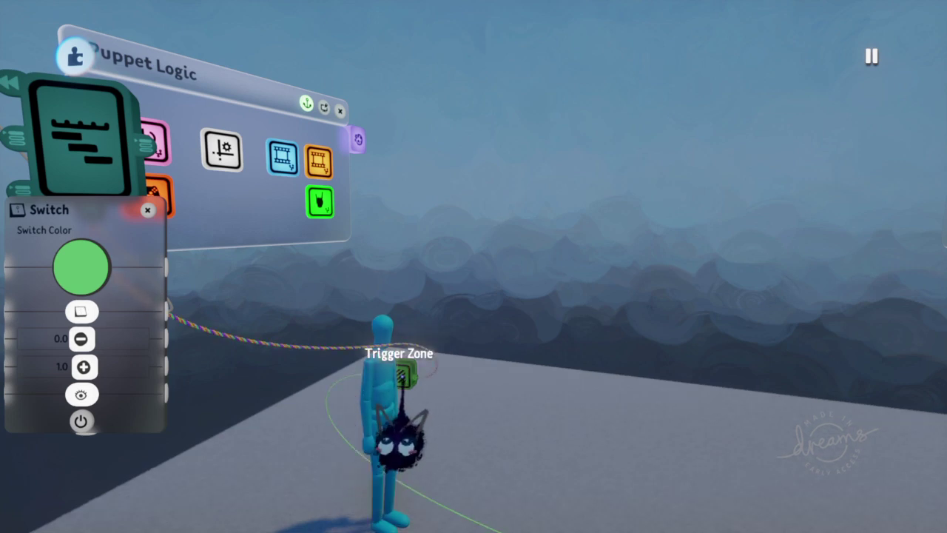
pyautogui.scroll(-5, 379, 372)
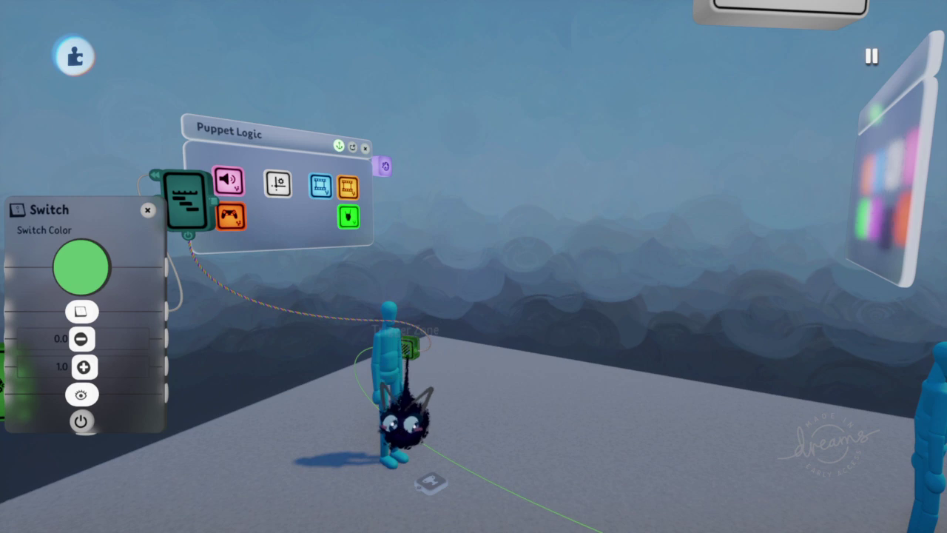
pyautogui.click(408, 350)
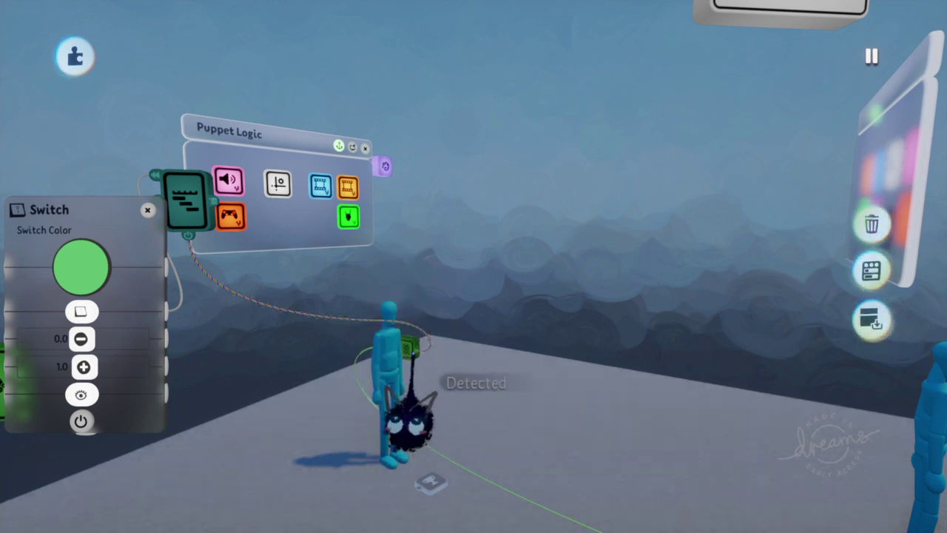
pyautogui.moveTo(410, 347); pyautogui.dragTo(297, 227)
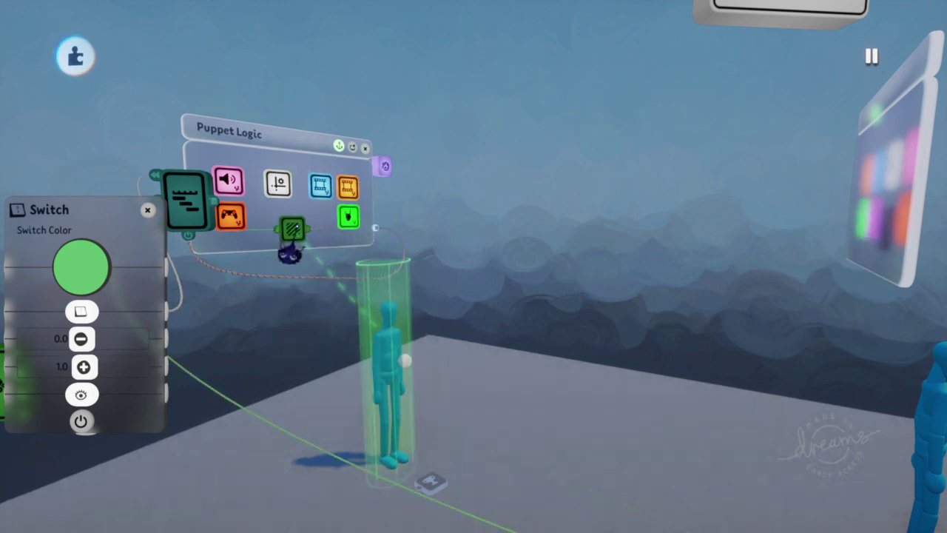
# Examine the detection properties of the Trigger Zone on the Puppet Logic canvas, and close them again.
pyautogui.click(287, 230)
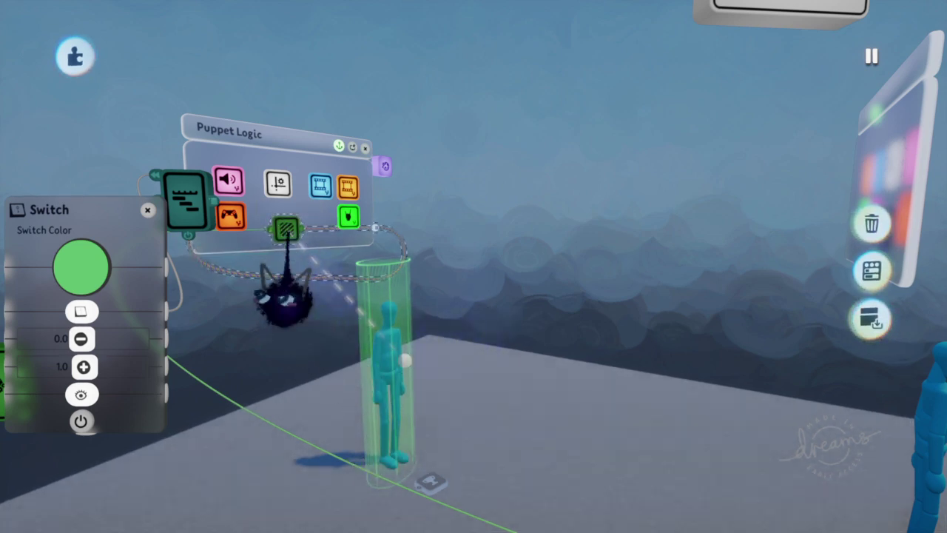
pyautogui.scroll(-5, 445, 274)
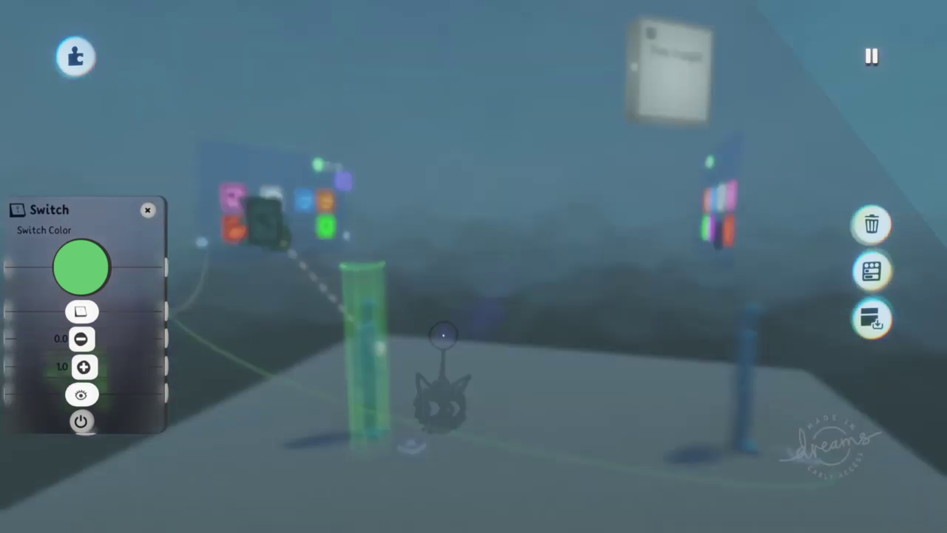
pyautogui.moveTo(442, 291); pyautogui.dragTo(388, 353, button='middle')
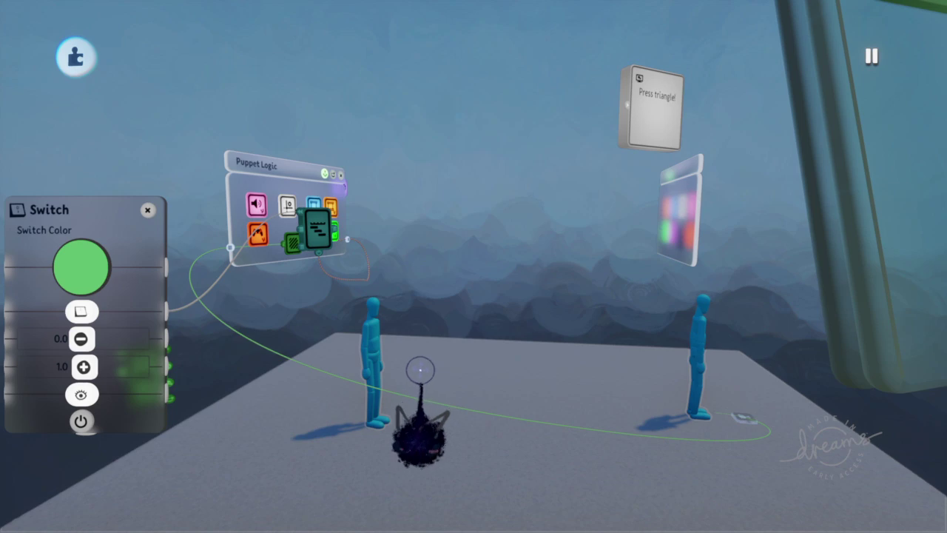
pyautogui.moveTo(387, 365); pyautogui.dragTo(329, 307, button='middle')
pyautogui.click(351, 315)
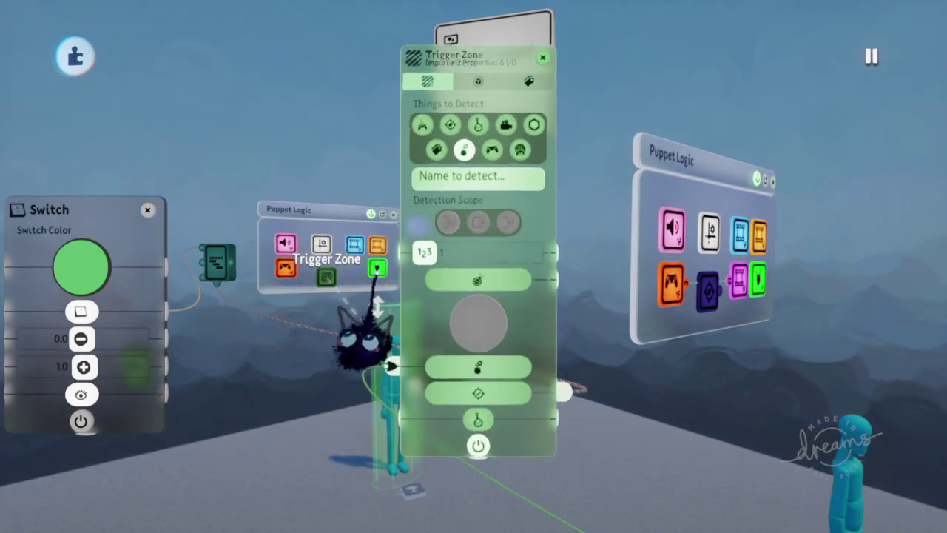
pyautogui.moveTo(443, 288); pyautogui.dragTo(466, 241, button='middle')
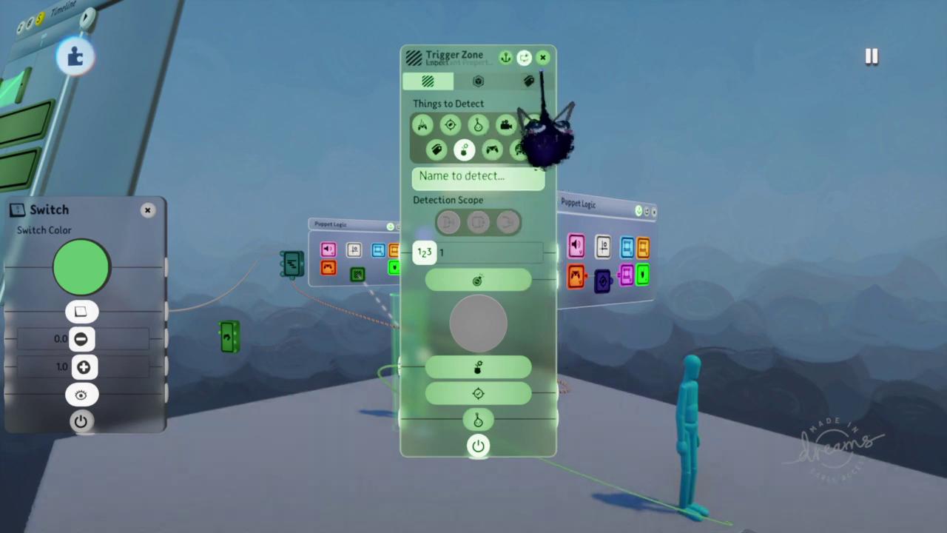
pyautogui.click(542, 57)
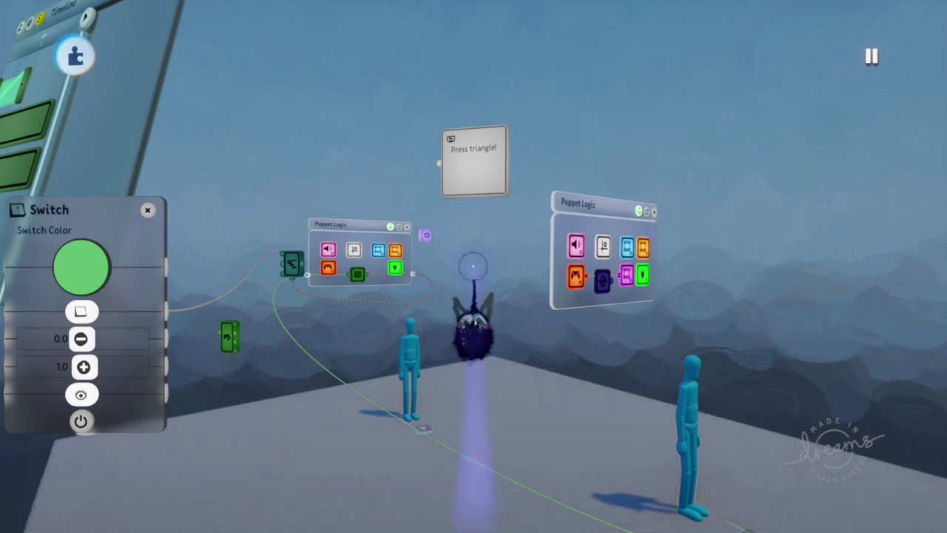
# Open the canvas of the Timeline gadget wired to the Controller Sensor beside the Puppet Logic canvas.
pyautogui.moveTo(605, 279); pyautogui.dragTo(460, 218, button='middle')
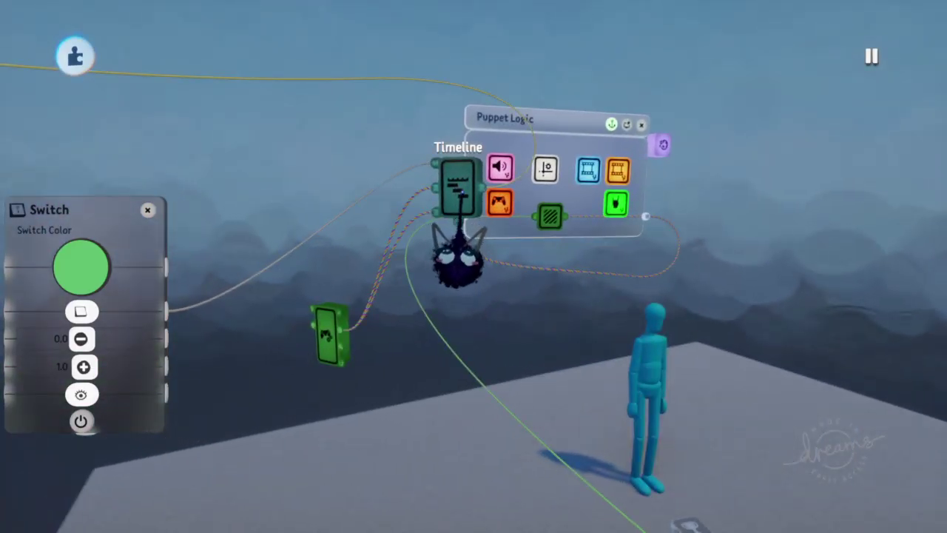
pyautogui.click(460, 190)
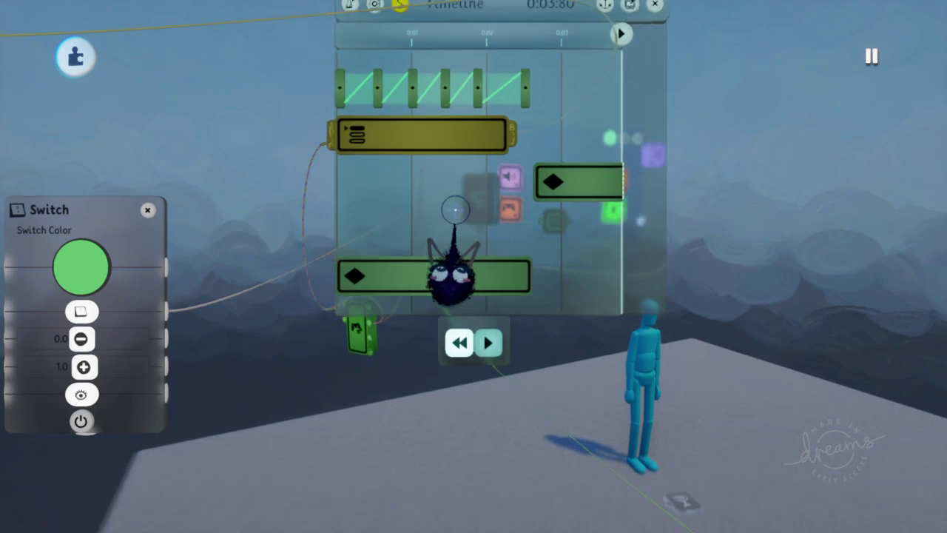
pyautogui.moveTo(460, 273)
pyautogui.mouseDown(button='middle')
pyautogui.moveTo(452, 372)
pyautogui.moveTo(389, 256)
pyautogui.mouseUp(button='middle')
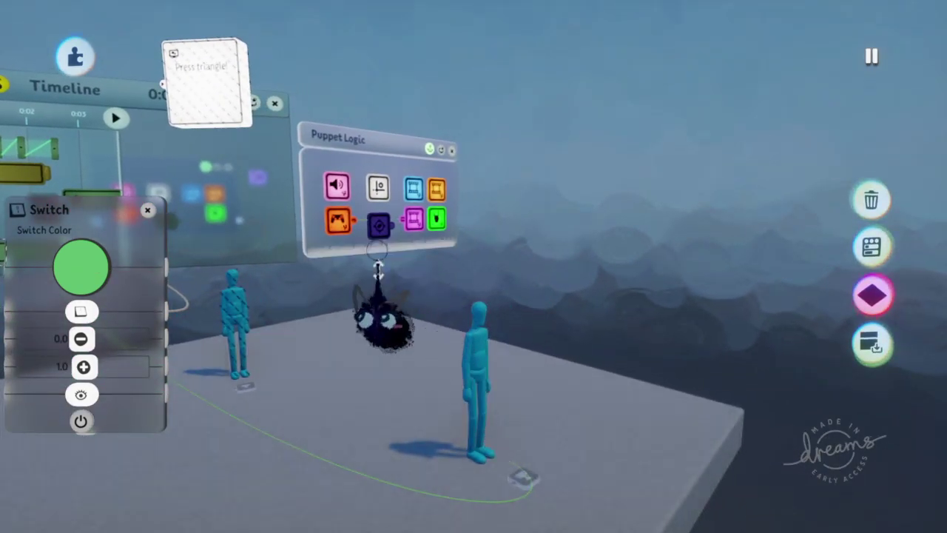
# Open the other puppet's Controller Logic canvas and examine the Controller Sensor's possession properties, closing the sensor's settings again.
pyautogui.click(337, 222)
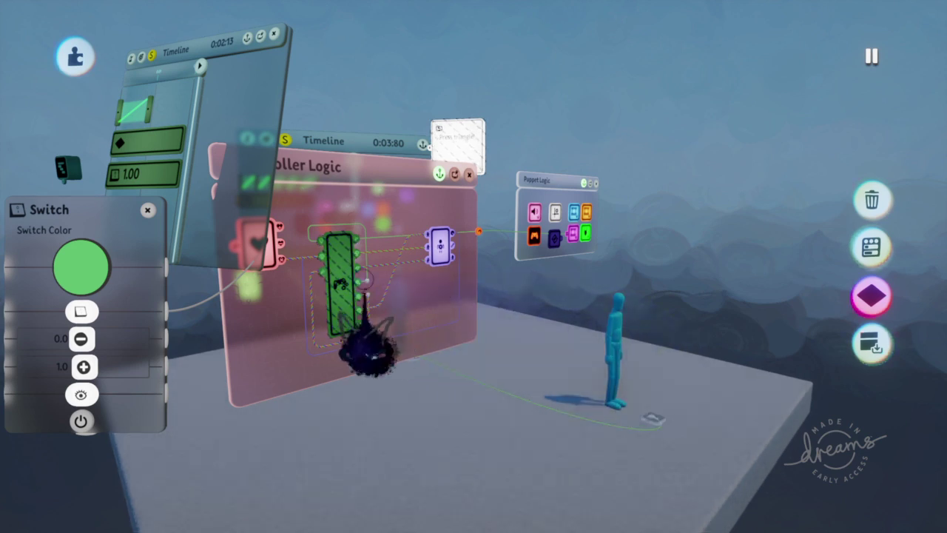
pyautogui.click(340, 319)
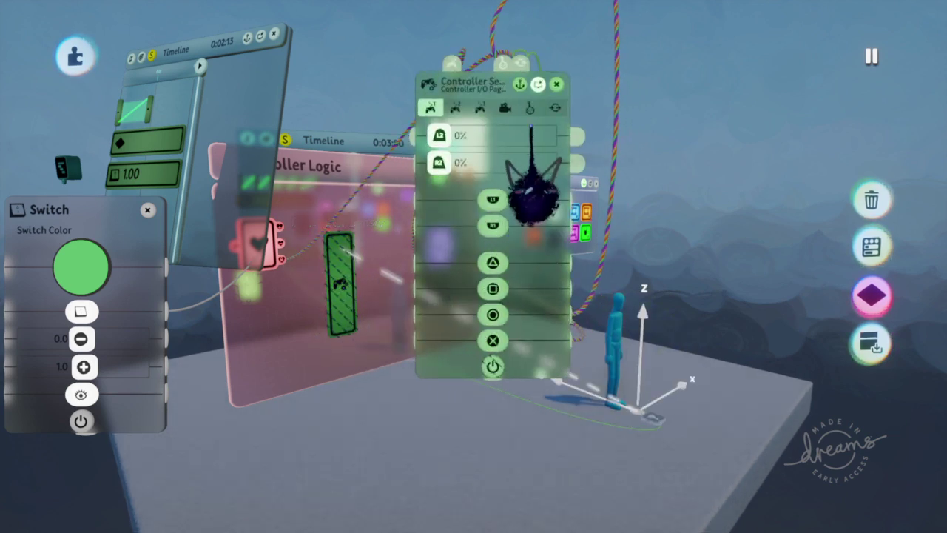
pyautogui.click(529, 108)
pyautogui.moveTo(452, 450); pyautogui.dragTo(461, 289)
pyautogui.moveTo(461, 289); pyautogui.dragTo(387, 241, button='middle')
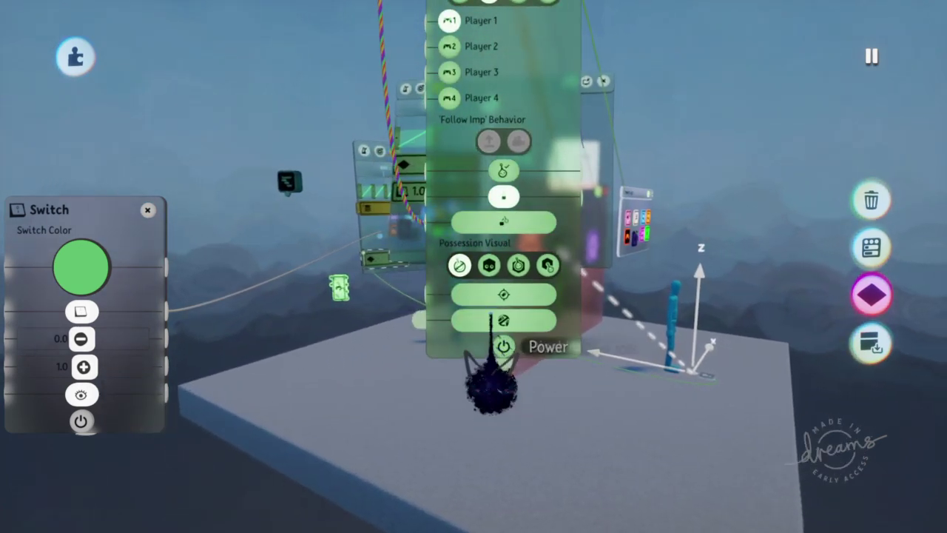
pyautogui.moveTo(493, 323); pyautogui.dragTo(502, 440)
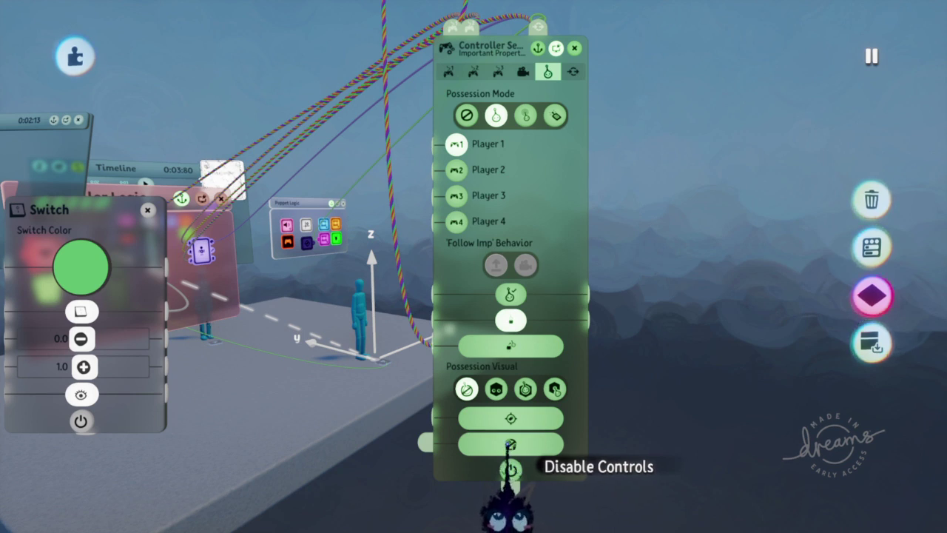
pyautogui.moveTo(511, 470)
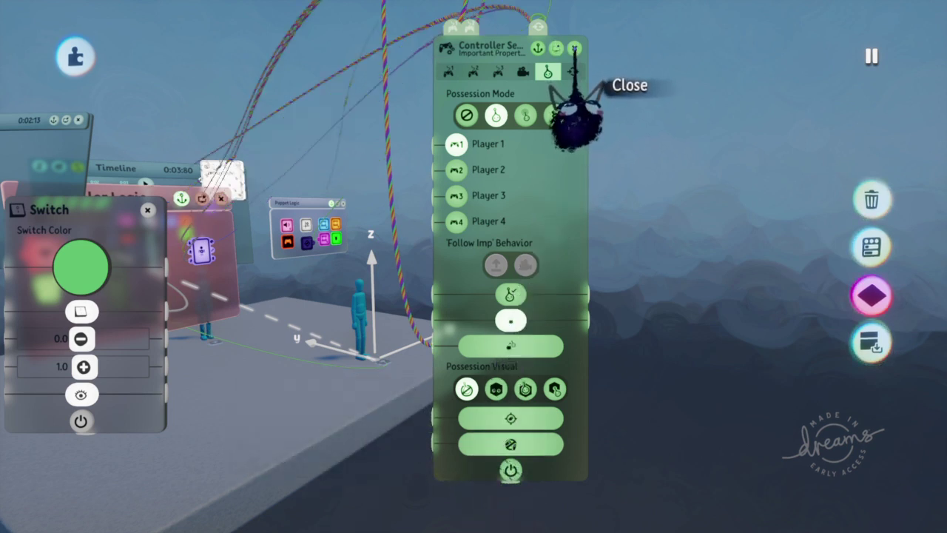
pyautogui.click(575, 48)
# Raise the Controller Logic and 0:02:13 Timeline canvases above the platform, and place the Selector's settings over the Switch's settings.
pyautogui.moveTo(377, 281); pyautogui.dragTo(505, 137)
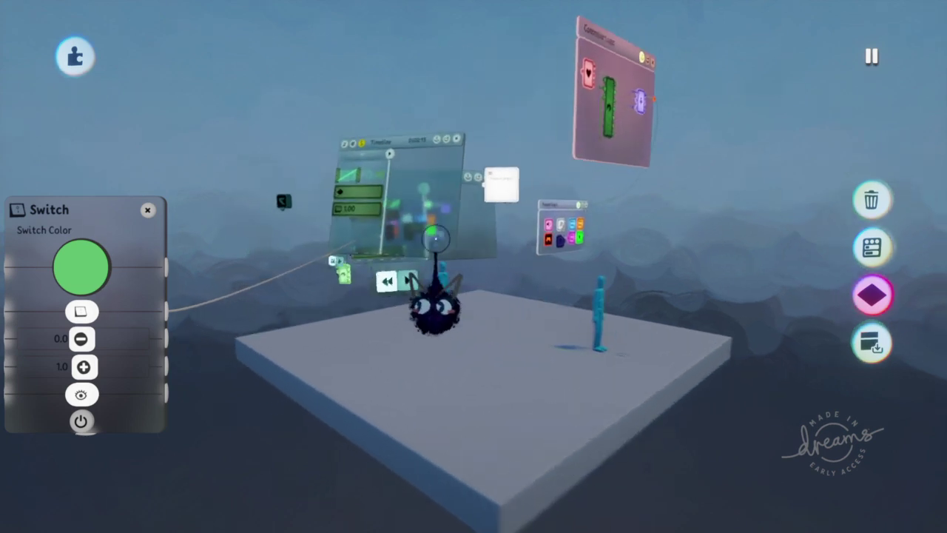
pyautogui.moveTo(438, 223); pyautogui.dragTo(537, 114)
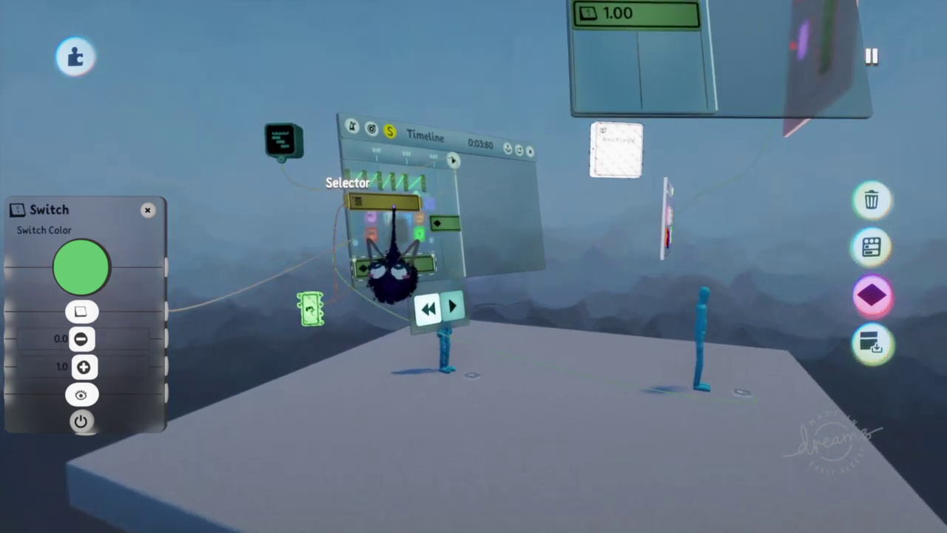
pyautogui.moveTo(514, 227); pyautogui.dragTo(106, 218)
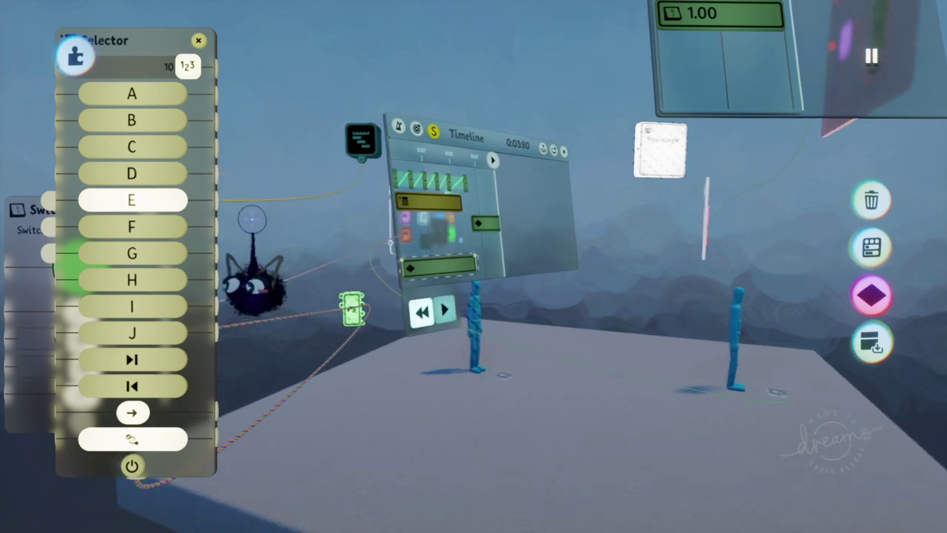
pyautogui.moveTo(210, 270); pyautogui.dragTo(200, 296)
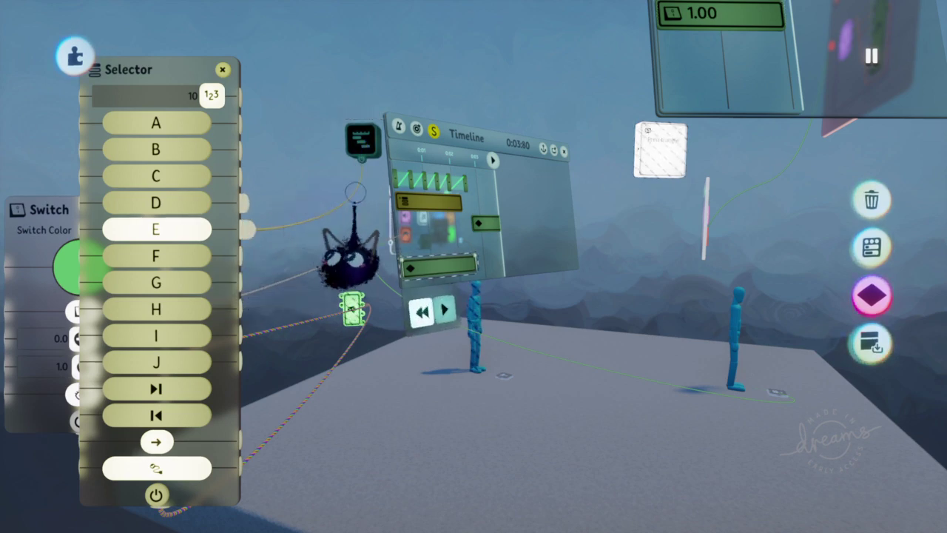
# Move the Timeline canvas containing the Selector upward, clear of the Puppet Logic canvas.
pyautogui.moveTo(372, 133); pyautogui.dragTo(440, 143, button='middle')
pyautogui.moveTo(439, 212); pyautogui.dragTo(513, 366, button='middle')
pyautogui.moveTo(515, 299); pyautogui.dragTo(524, 127)
pyautogui.click(634, 146)
# Examine the Playback Mode options of the Timeline gadget in front of the Puppet Logic canvas, and close its properties.
pyautogui.moveTo(486, 280); pyautogui.dragTo(442, 318, button='middle')
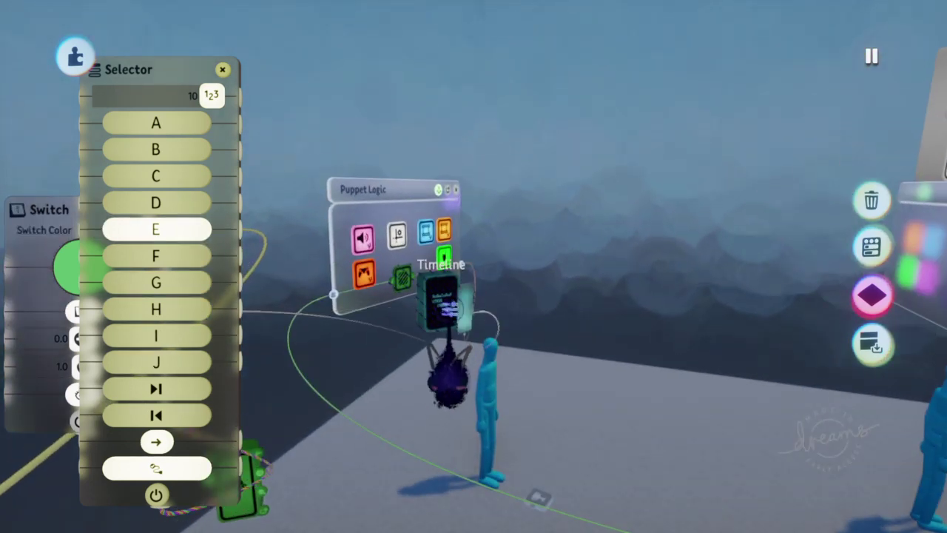
pyautogui.click(442, 307)
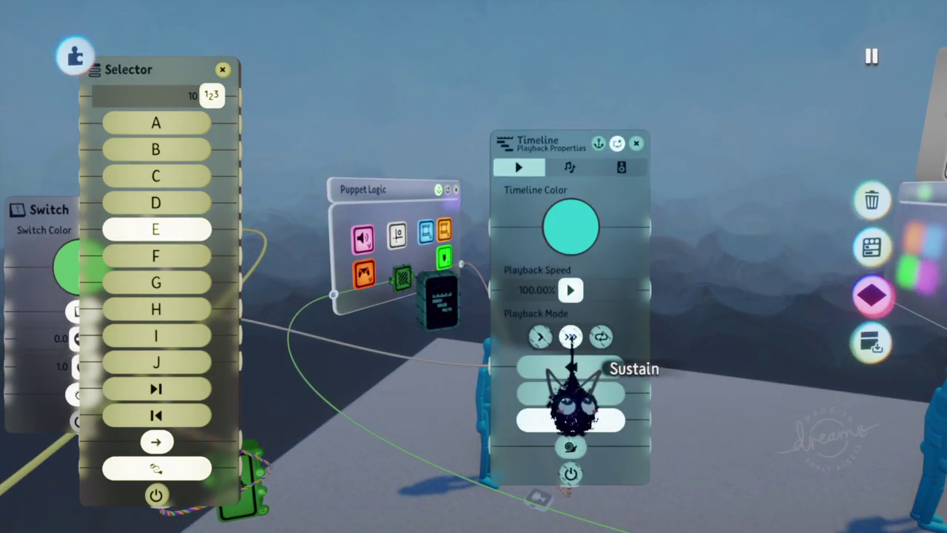
pyautogui.scroll(-5, 571, 338)
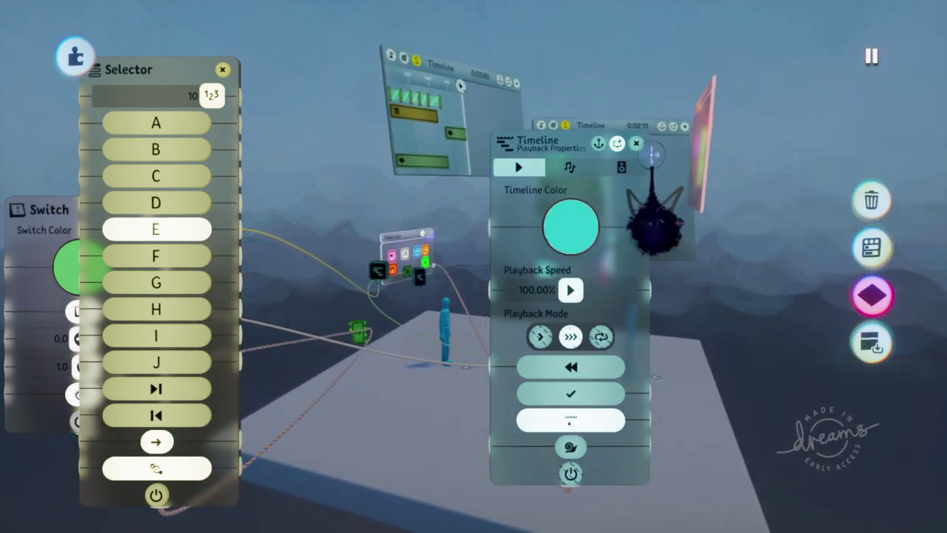
pyautogui.click(637, 143)
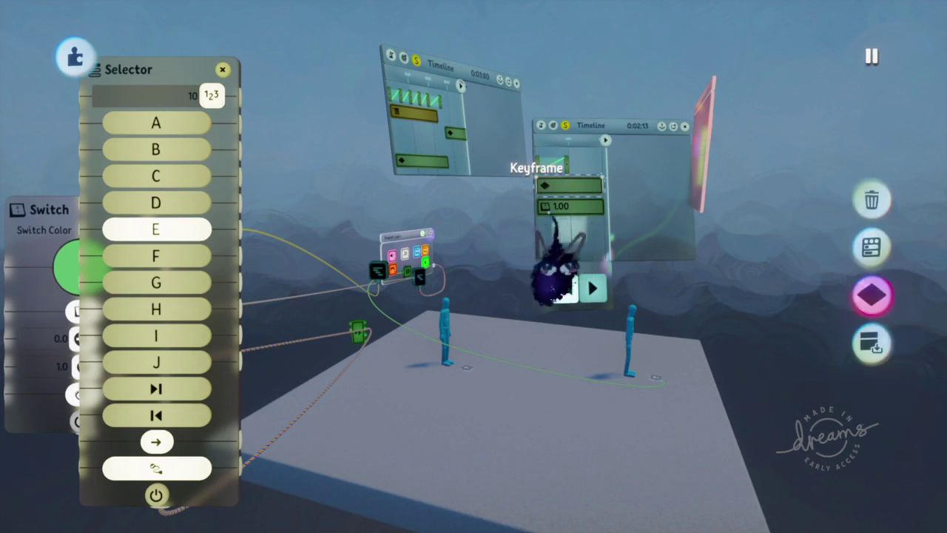
# Move the Selector's settings to the opposite side of the Timeline canvases and the Switch's settings nearer the Timeline gadgets.
pyautogui.scroll(5, 436, 275)
pyautogui.moveTo(415, 355); pyautogui.dragTo(508, 203, button='middle')
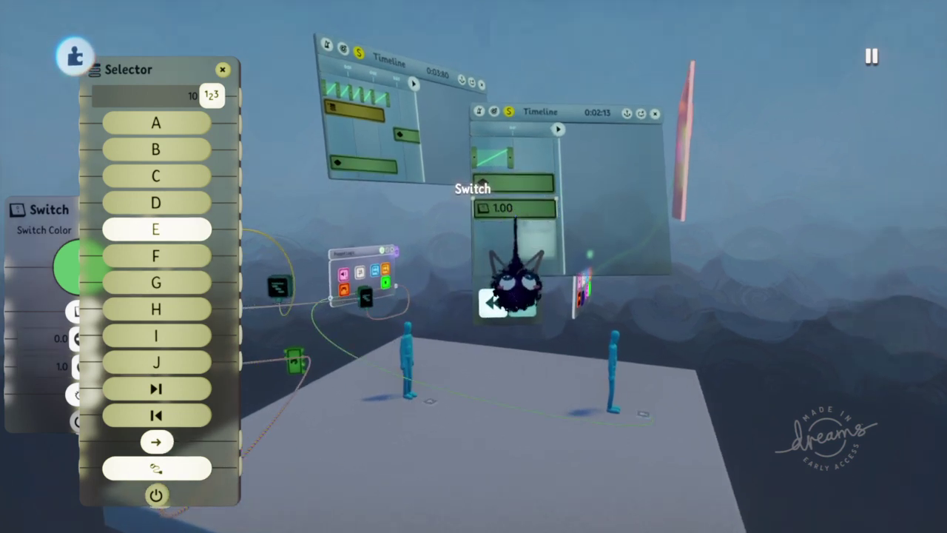
pyautogui.moveTo(212, 285); pyautogui.dragTo(729, 311)
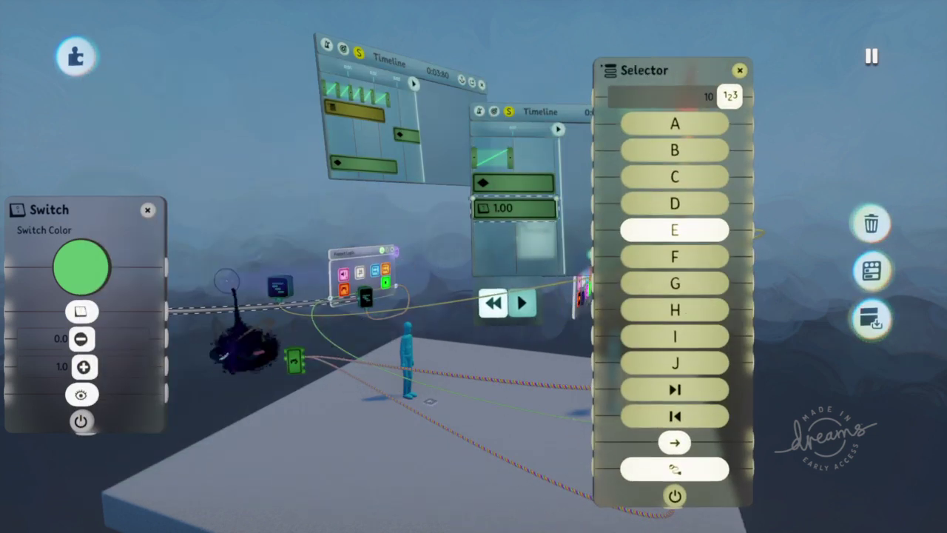
pyautogui.moveTo(130, 341); pyautogui.dragTo(237, 327)
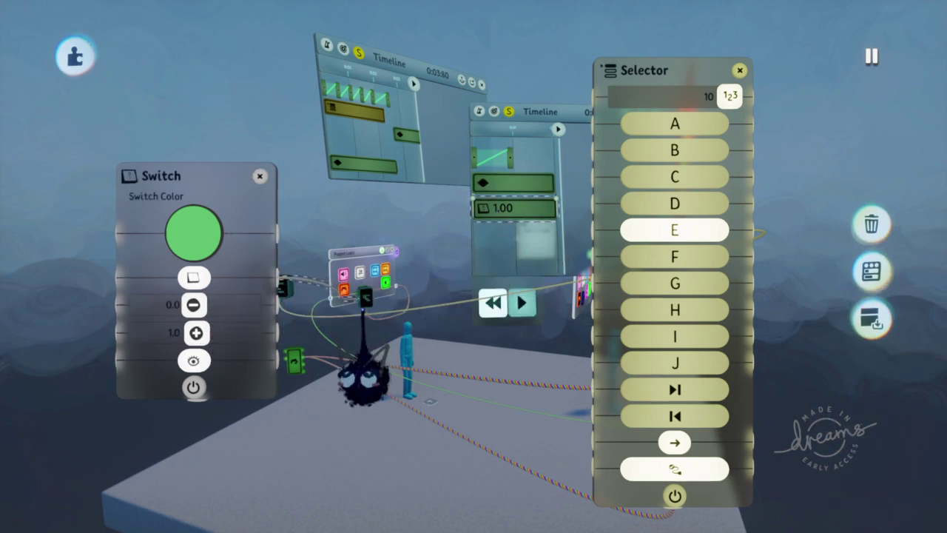
# Review the playback properties of the Timeline gadget wired to the Switch, including its restart input, and close them.
pyautogui.click(366, 299)
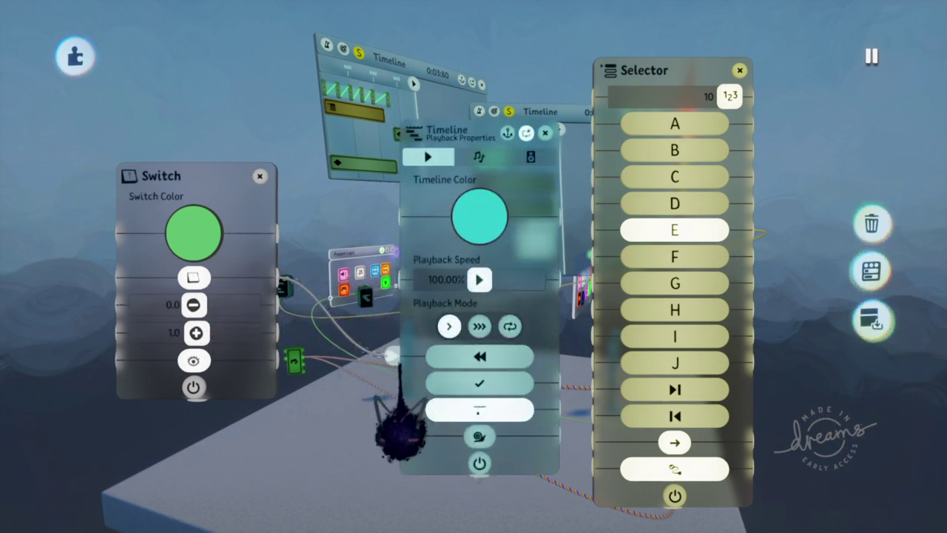
pyautogui.click(444, 383)
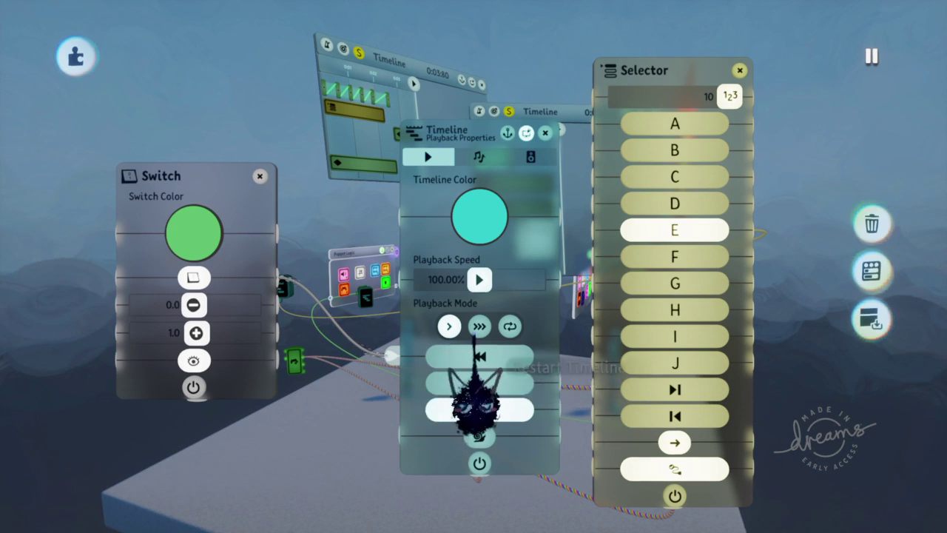
pyautogui.click(545, 134)
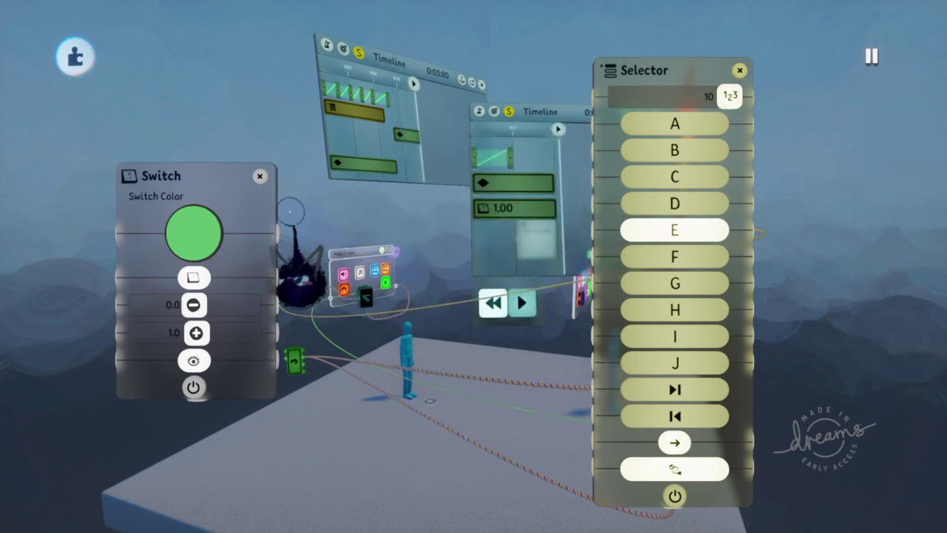
# Close the Switch's settings and bring the Selector's settings back beside the Timeline and Controller Sensor gadgets.
pyautogui.click(259, 176)
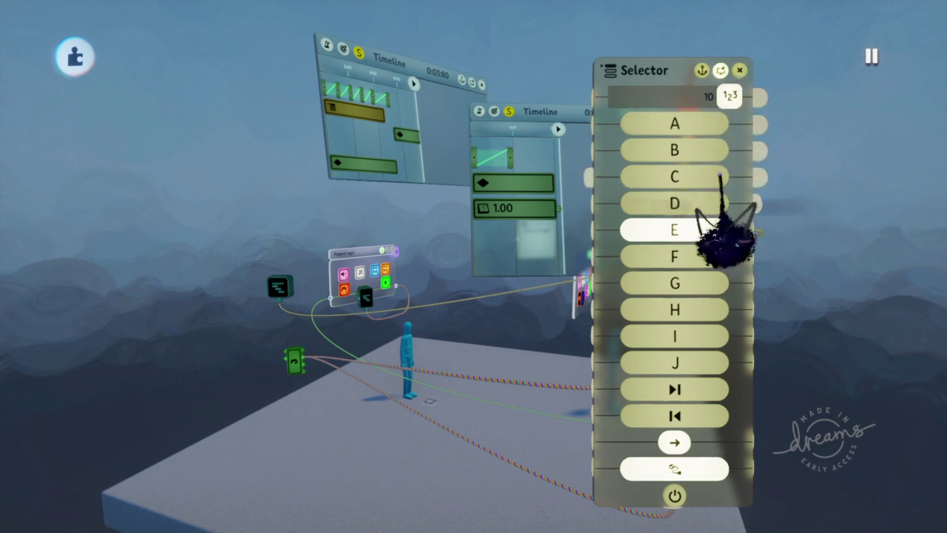
pyautogui.moveTo(718, 179); pyautogui.dragTo(475, 224)
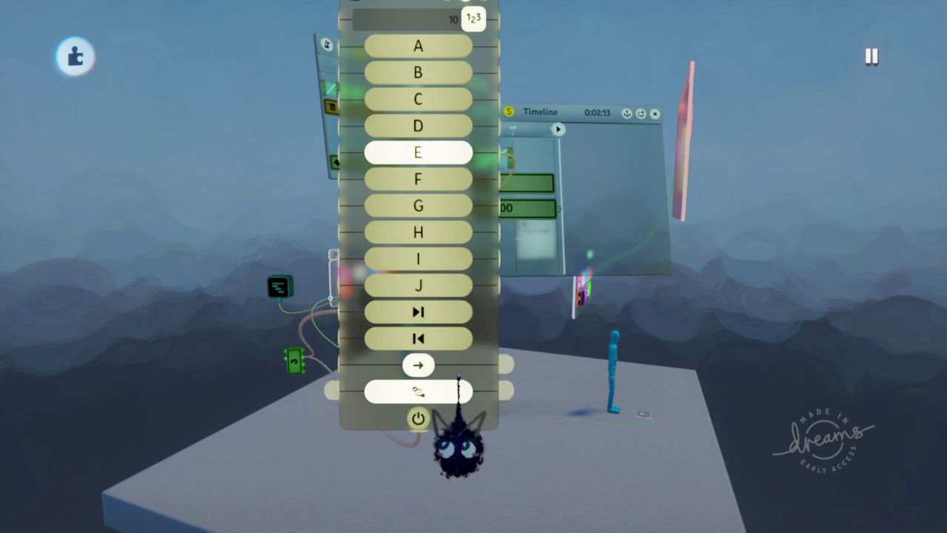
pyautogui.moveTo(462, 375); pyautogui.dragTo(224, 330)
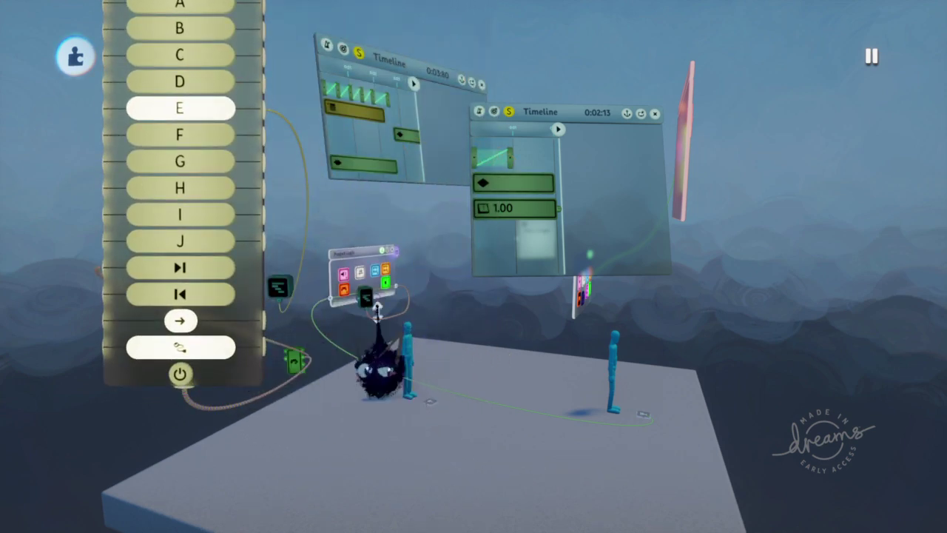
pyautogui.moveTo(313, 119)
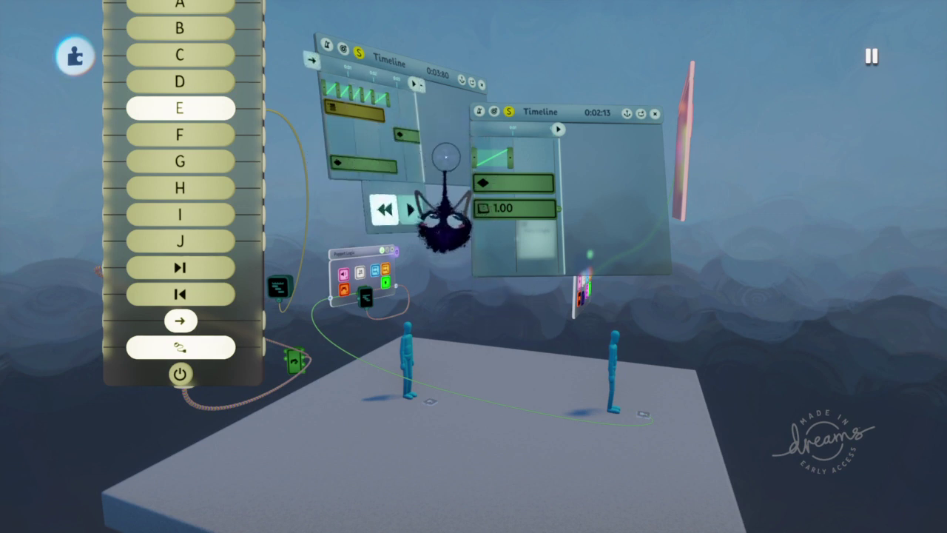
pyautogui.moveTo(522, 325)
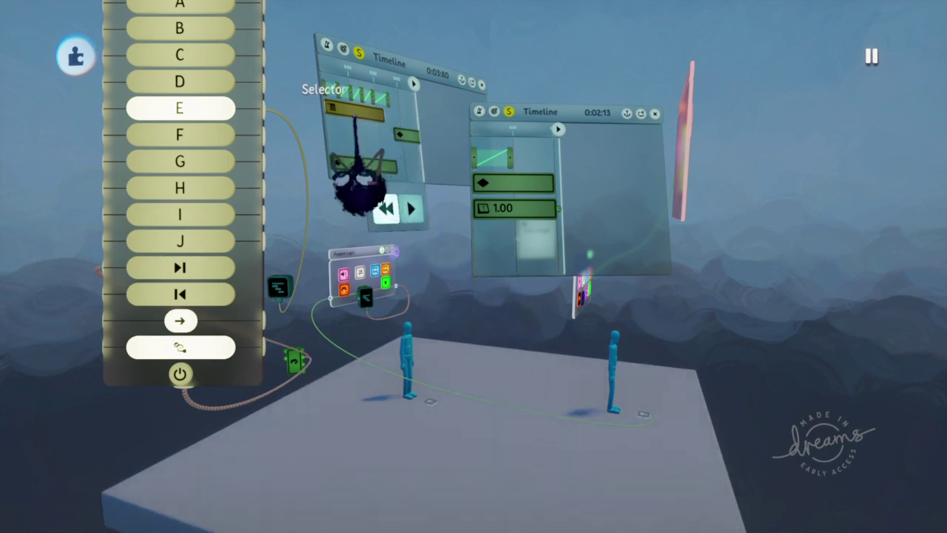
pyautogui.moveTo(237, 148); pyautogui.dragTo(286, 212)
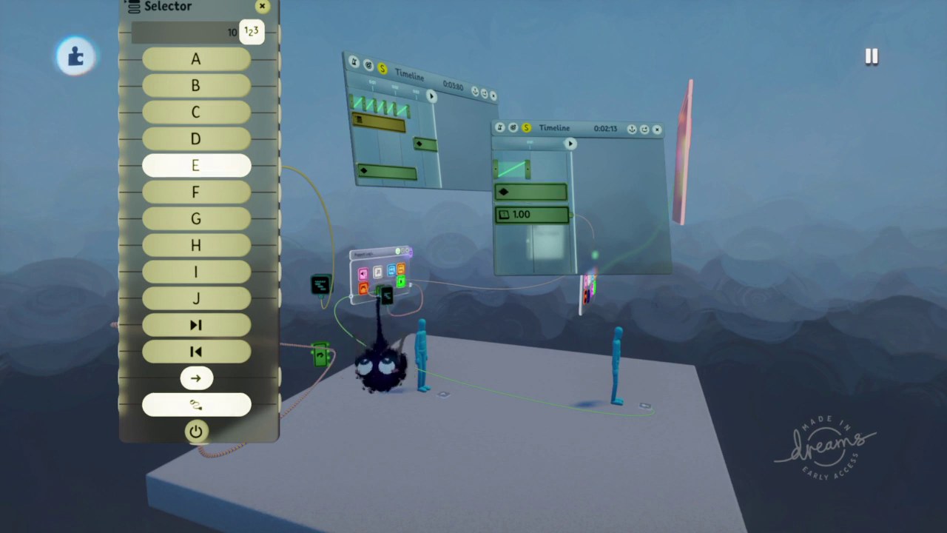
pyautogui.moveTo(246, 204); pyautogui.dragTo(255, 339)
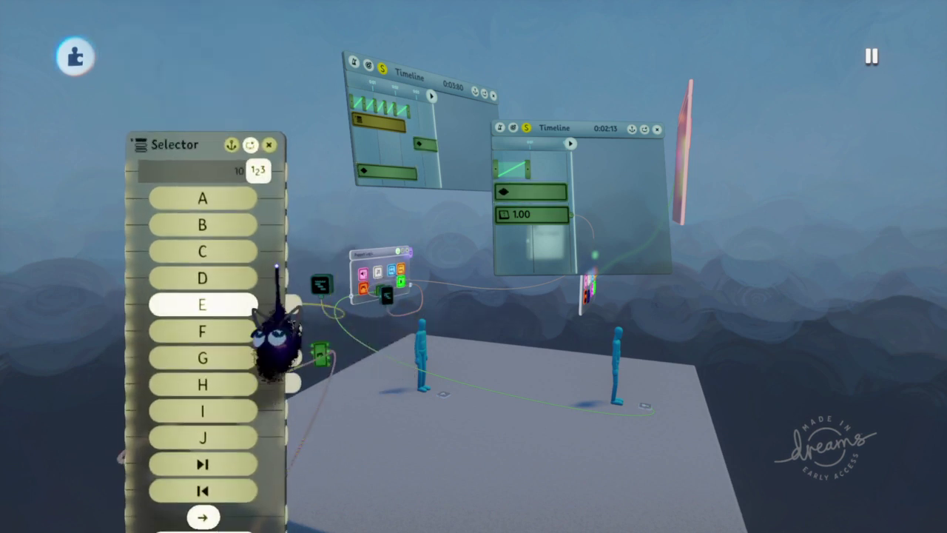
# Open the Controller Sensor's settings on the Controller Logic canvas and review its Possession Mode and Possession Visual options.
pyautogui.moveTo(404, 303); pyautogui.dragTo(414, 240, button='middle')
pyautogui.moveTo(411, 133); pyautogui.dragTo(445, 150, button='middle')
pyautogui.moveTo(448, 215); pyautogui.dragTo(428, 289, button='middle')
pyautogui.moveTo(424, 227); pyautogui.dragTo(422, 259, button='middle')
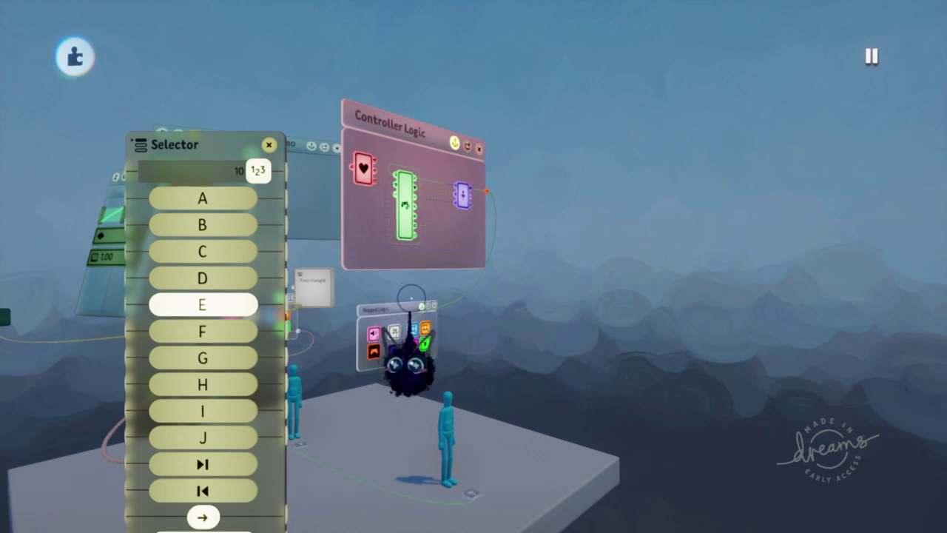
pyautogui.moveTo(409, 294)
pyautogui.mouseDown(button='middle')
pyautogui.moveTo(419, 285)
pyautogui.moveTo(420, 293)
pyautogui.mouseUp(button='middle')
pyautogui.click(422, 268)
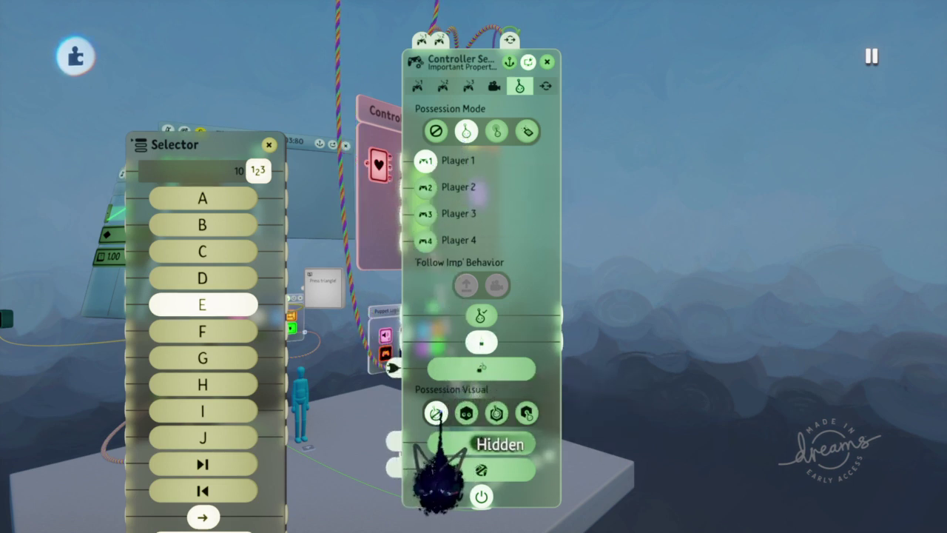
# Find the Global Settings gadget among the gameplay gadgets and pick it up for stamping into the scene.
pyautogui.moveTo(605, 152); pyautogui.dragTo(609, 324, button='middle')
pyautogui.press('Escape')
pyautogui.click(521, 58)
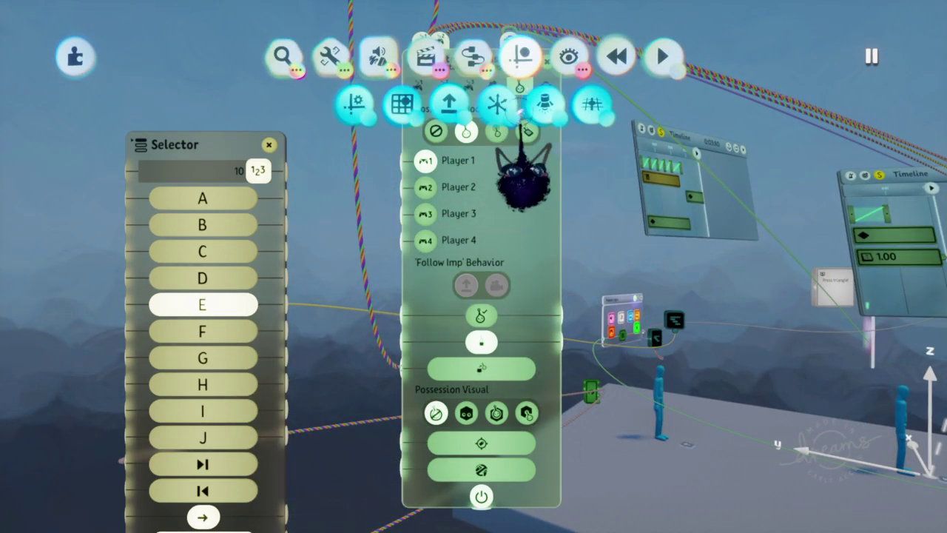
pyautogui.click(473, 59)
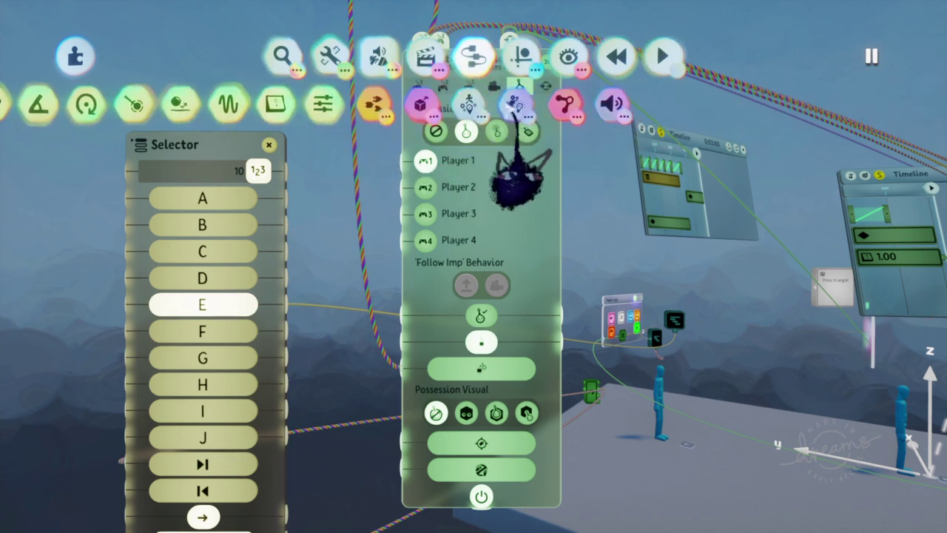
pyautogui.click(514, 103)
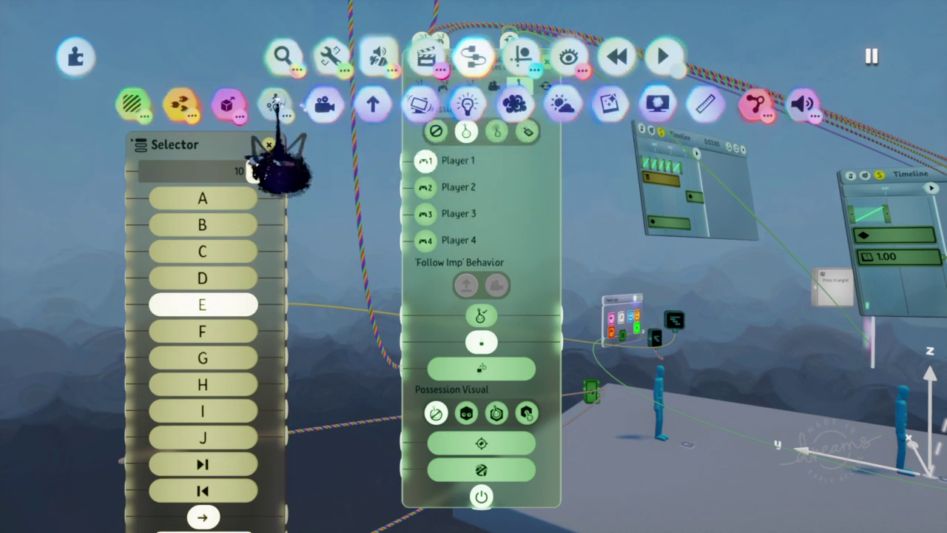
pyautogui.click(275, 104)
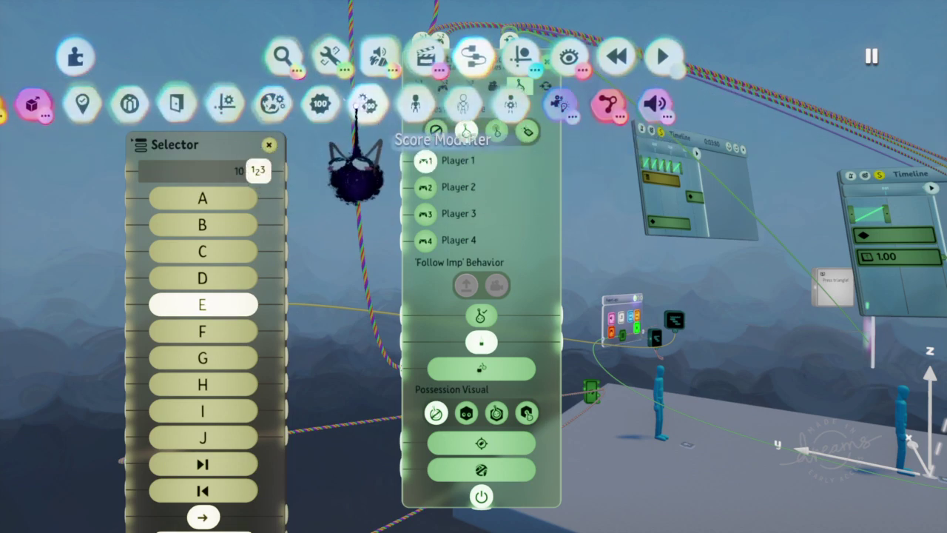
pyautogui.click(273, 104)
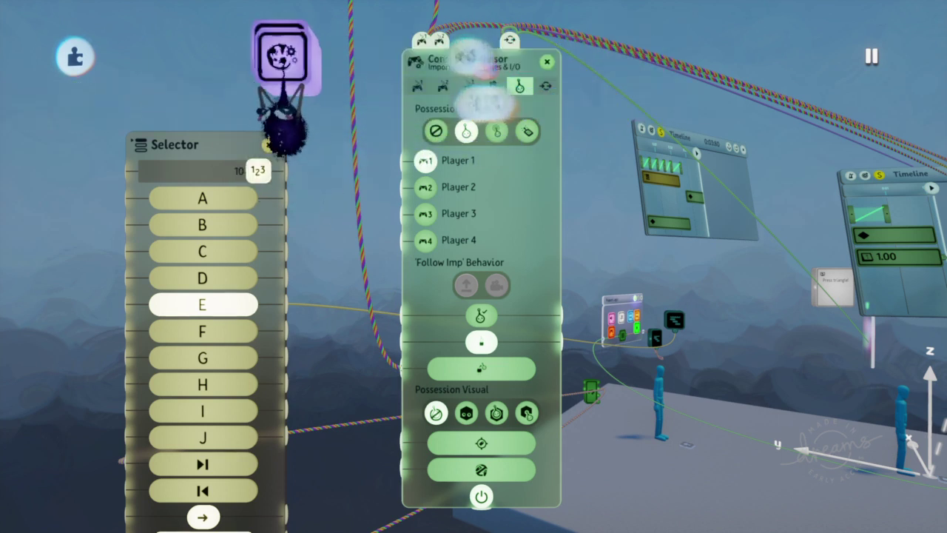
# Place the Global Settings gadget, examine its Allow Imps option on the second settings page, and remove the gadget.
pyautogui.click(282, 83)
pyautogui.click(282, 77)
pyautogui.click(466, 72)
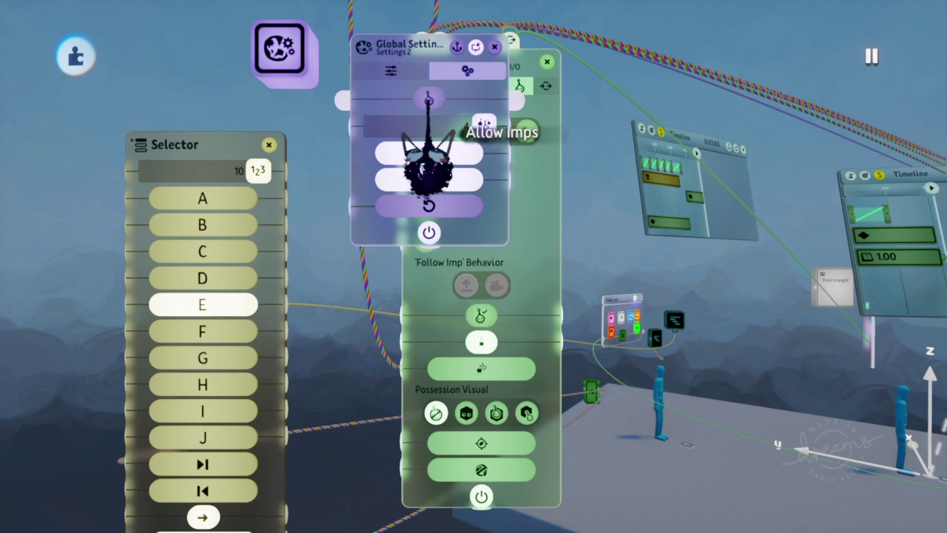
pyautogui.click(494, 47)
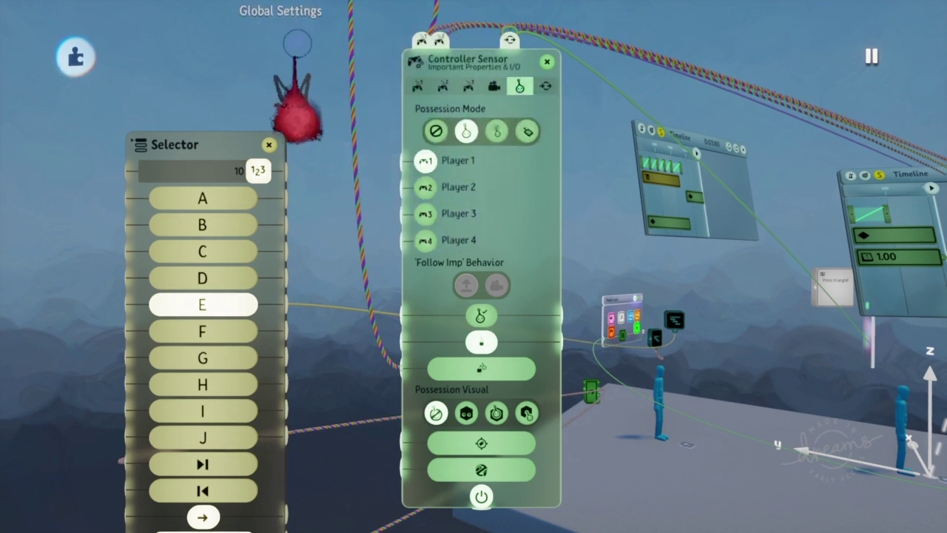
pyautogui.scroll(-2, 594, 211)
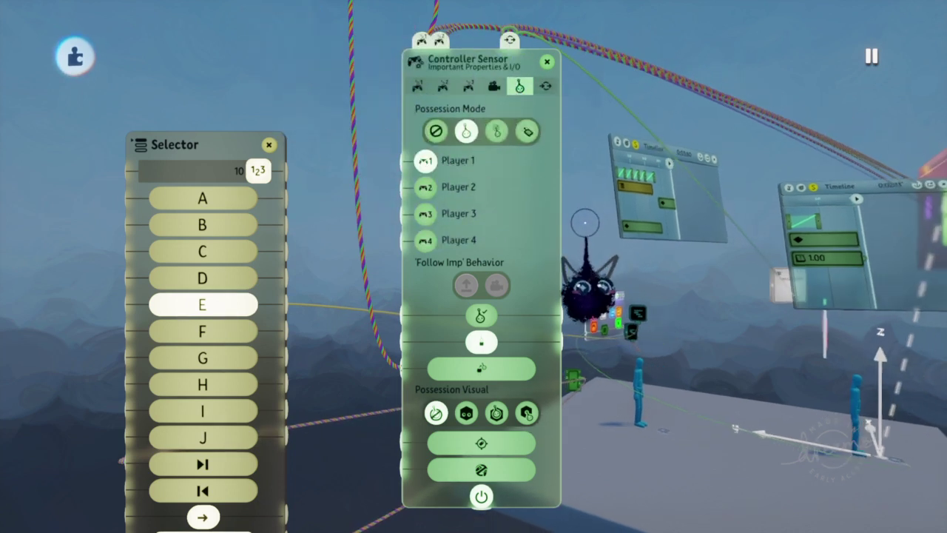
# Review the Controller Sensor's Camera Properties and look up the Camera gadget among the available gadgets.
pyautogui.click(495, 86)
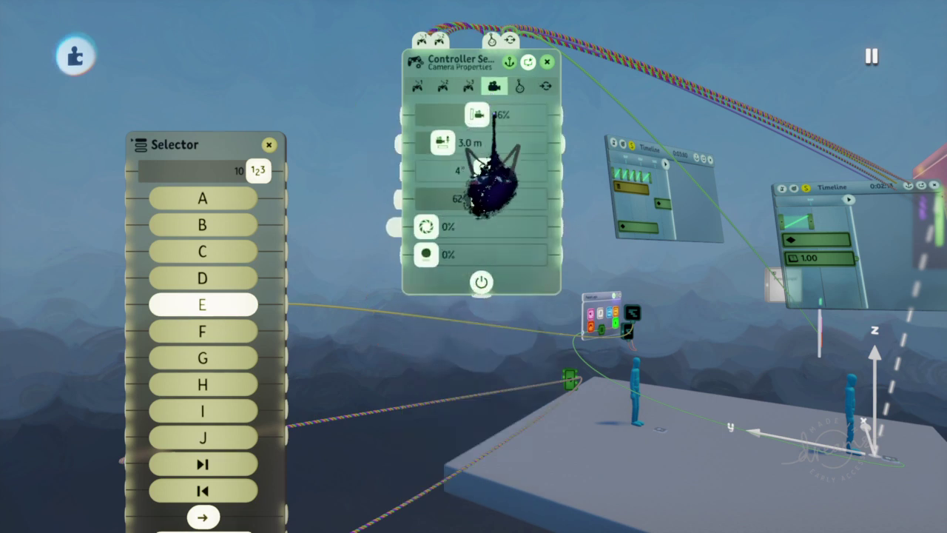
pyautogui.click(520, 86)
pyautogui.press('Tab')
pyautogui.click(562, 105)
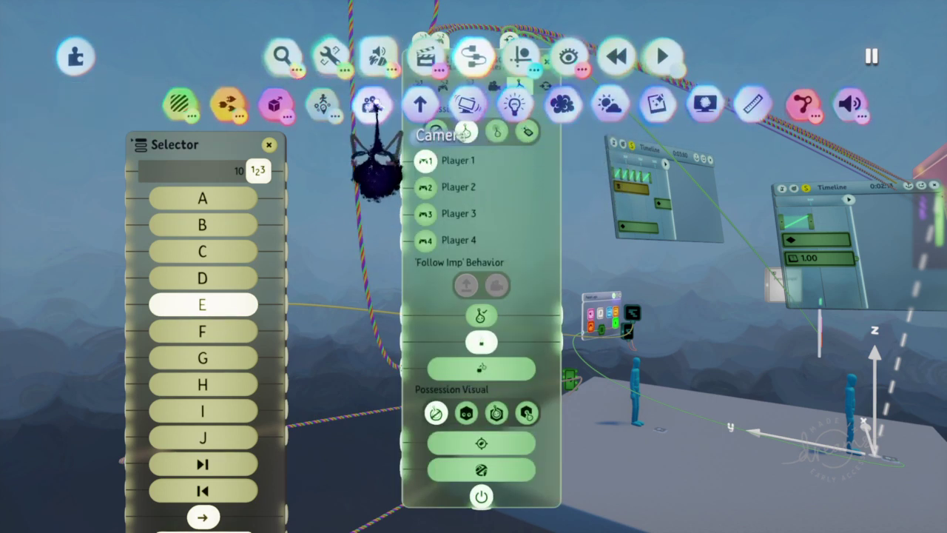
pyautogui.press('Tab')
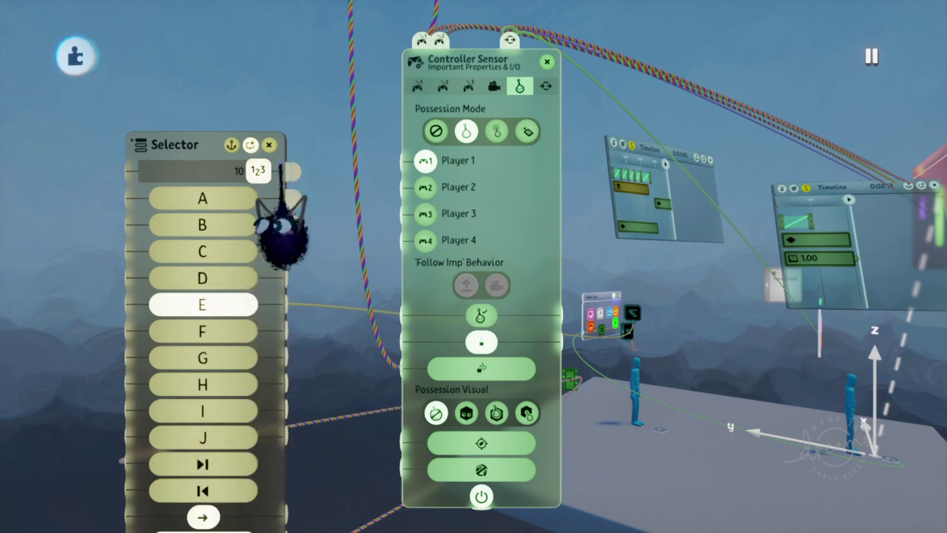
# Close the settings of both the Selector and the Controller Sensor.
pyautogui.click(269, 145)
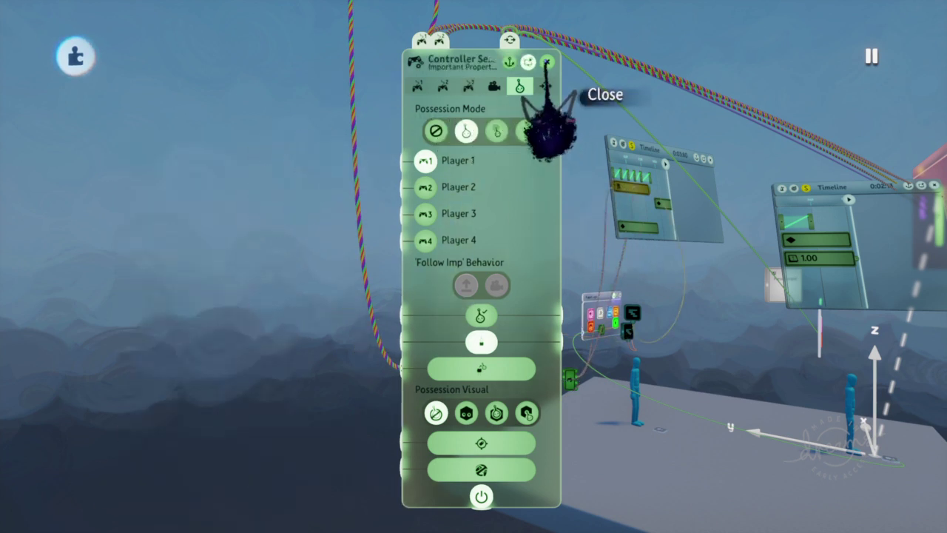
pyautogui.click(547, 62)
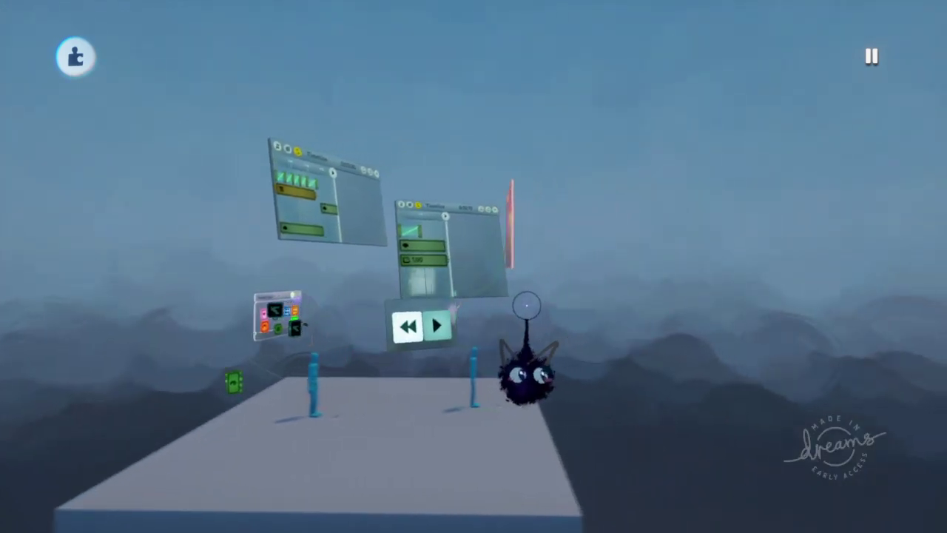
pyautogui.moveTo(482, 288); pyautogui.dragTo(646, 194)
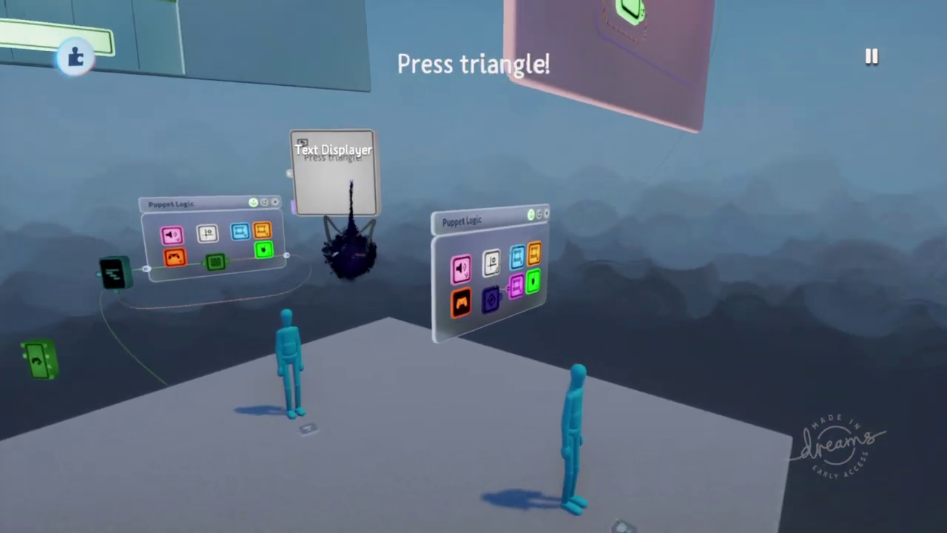
# Open the text properties of the "Press triangle!" Text Displayer between the two Puppet Logic canvases.
pyautogui.moveTo(359, 240)
pyautogui.mouseDown(button='middle')
pyautogui.moveTo(375, 233)
pyautogui.moveTo(363, 233)
pyautogui.moveTo(370, 243)
pyautogui.mouseUp(button='middle')
pyautogui.scroll(-5, 377, 202)
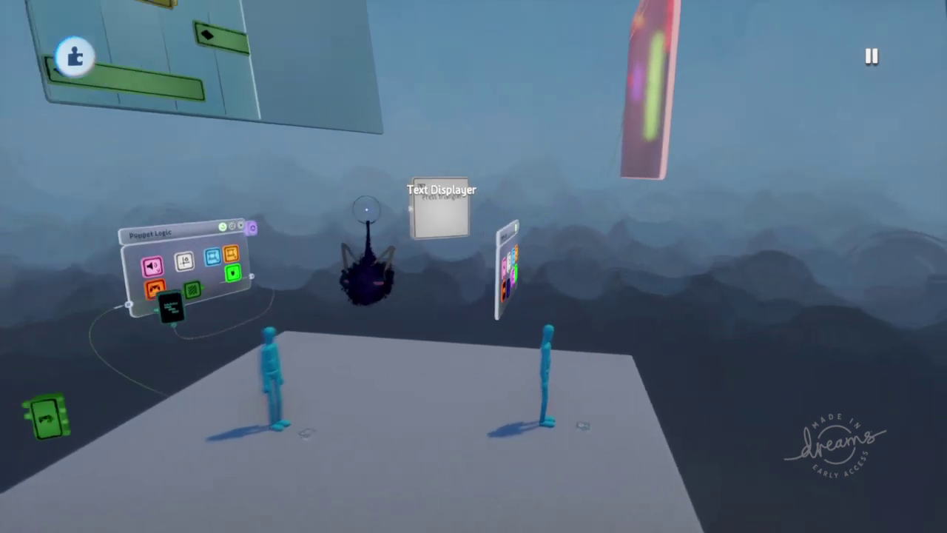
pyautogui.click(450, 229)
pyautogui.click(449, 231)
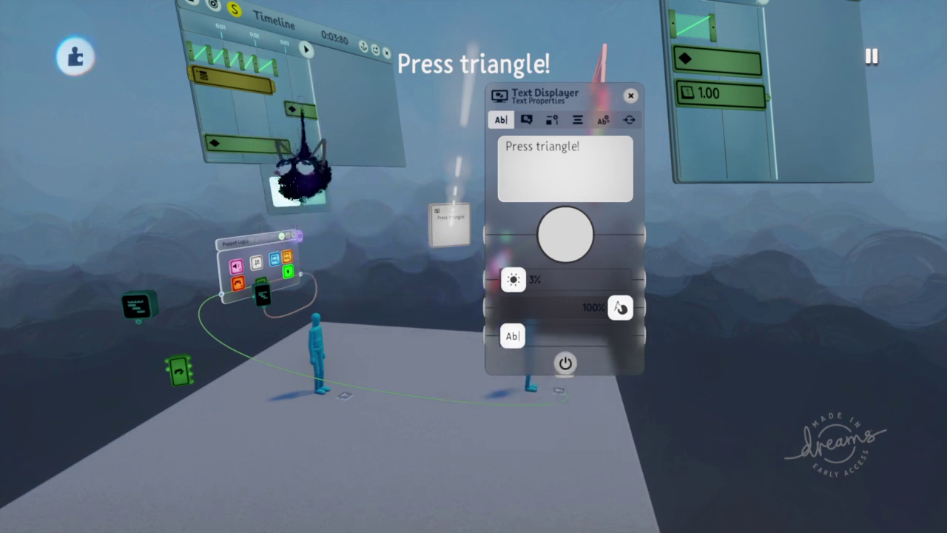
# Try selecting the keyframes on the two Timeline canvases and undo each attempt.
pyautogui.click(266, 139)
pyautogui.hotkey('ctrl', 'z')
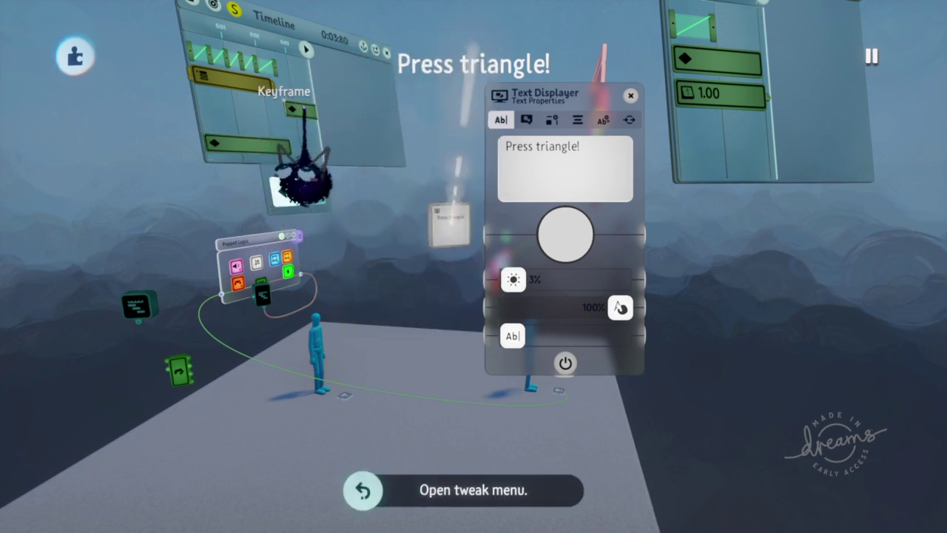
pyautogui.click(300, 111)
pyautogui.hotkey('ctrl', 'z')
pyautogui.click(693, 75)
pyautogui.hotkey('ctrl', 'z')
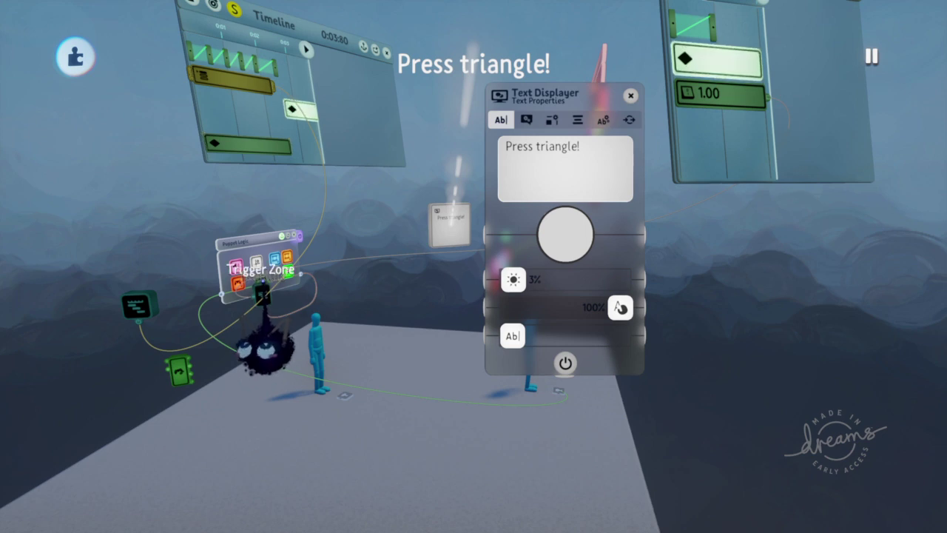
# Move the Timeline gadget away from the Trigger Zone to the side of the Puppet Logic canvas.
pyautogui.moveTo(263, 299); pyautogui.dragTo(329, 257)
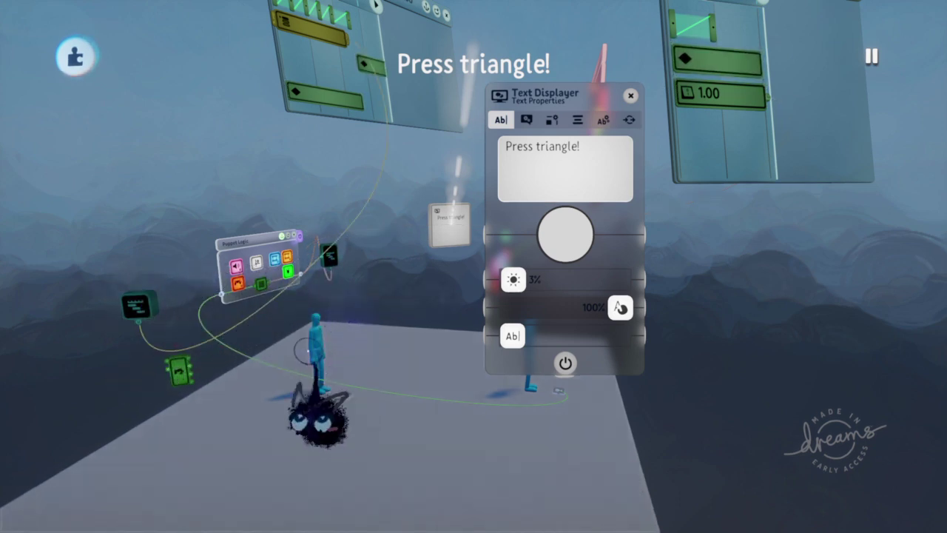
pyautogui.moveTo(284, 311); pyautogui.dragTo(257, 323, button='middle')
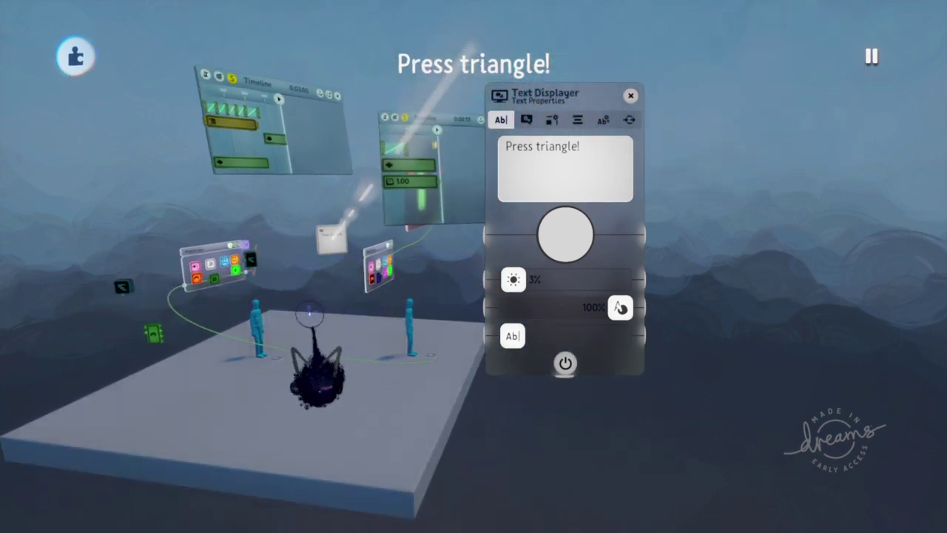
pyautogui.moveTo(361, 275); pyautogui.dragTo(343, 215, button='middle')
pyautogui.moveTo(326, 275); pyautogui.dragTo(368, 229, button='middle')
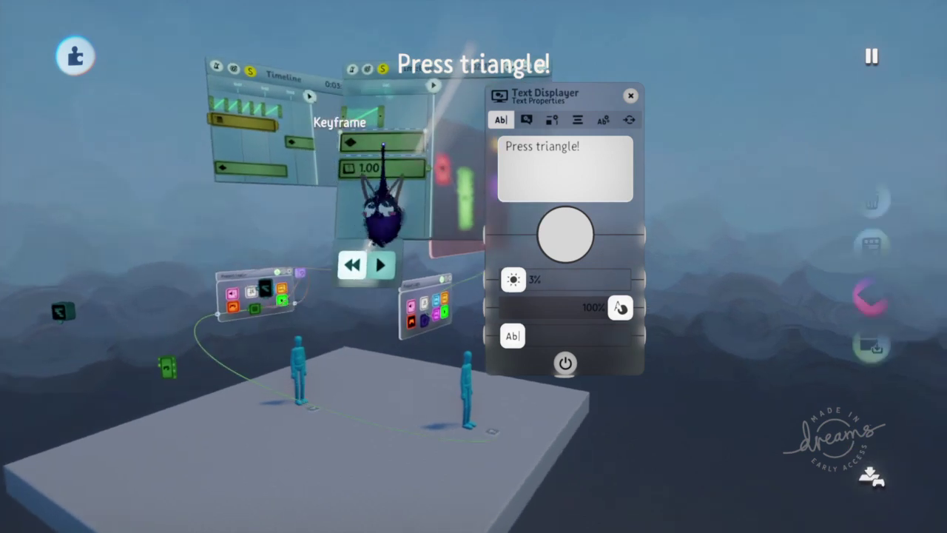
# Select the keyframe on the single-step Timeline canvas, check the Timeline gadget's Sustain playback mode, and close its properties.
pyautogui.click(383, 145)
pyautogui.click(303, 294)
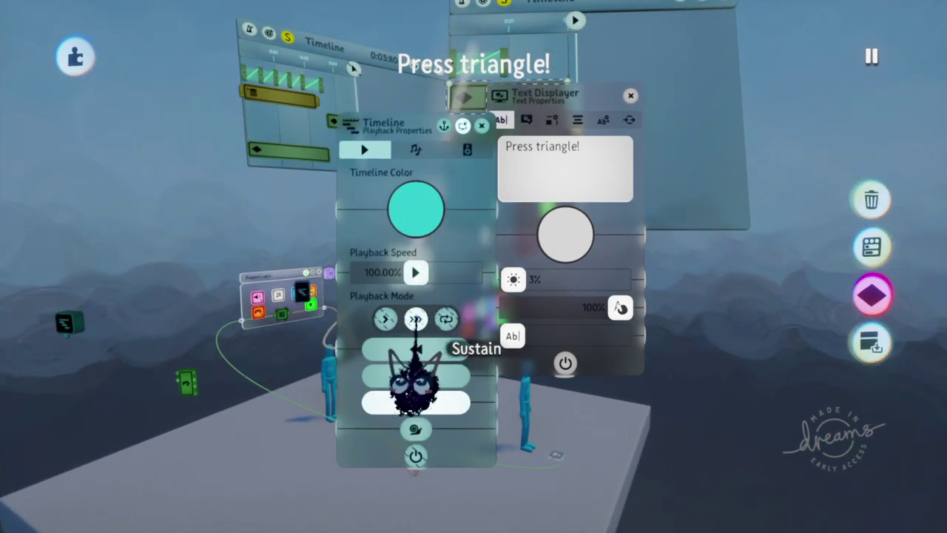
pyautogui.click(482, 125)
pyautogui.moveTo(482, 126); pyautogui.dragTo(456, 151, button='middle')
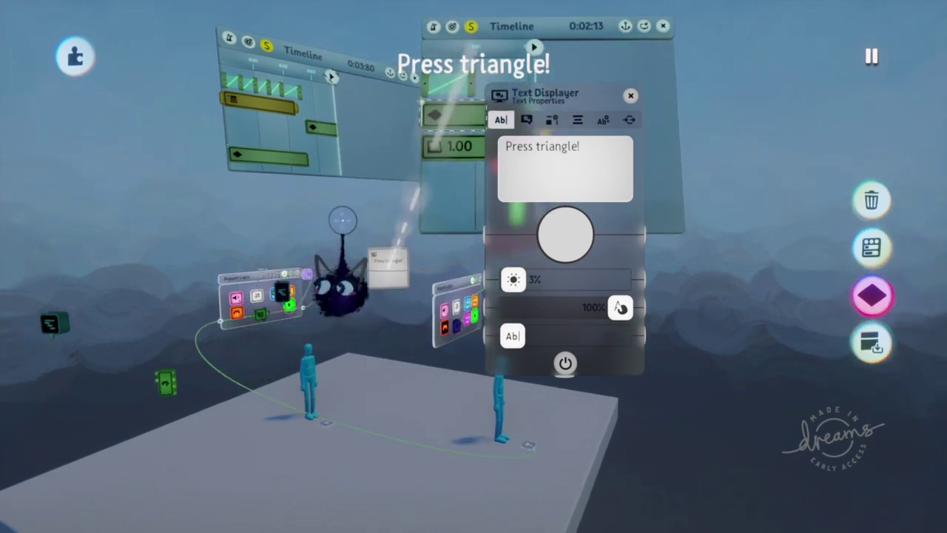
# Open the settings of the puppet that owns the Trigger Zone and go through its property pages to Behavior.
pyautogui.moveTo(340, 287); pyautogui.dragTo(391, 239, button='middle')
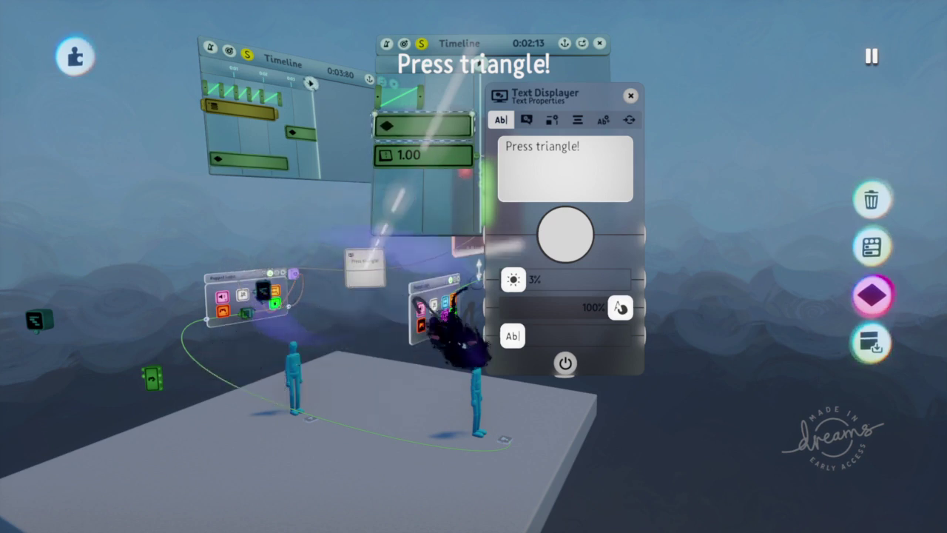
pyautogui.moveTo(307, 292)
pyautogui.mouseDown(button='middle')
pyautogui.moveTo(353, 258)
pyautogui.moveTo(312, 305)
pyautogui.moveTo(308, 338)
pyautogui.moveTo(304, 298)
pyautogui.mouseUp(button='middle')
pyautogui.moveTo(289, 359); pyautogui.dragTo(298, 326, button='middle')
pyautogui.moveTo(346, 381); pyautogui.dragTo(348, 213, button='middle')
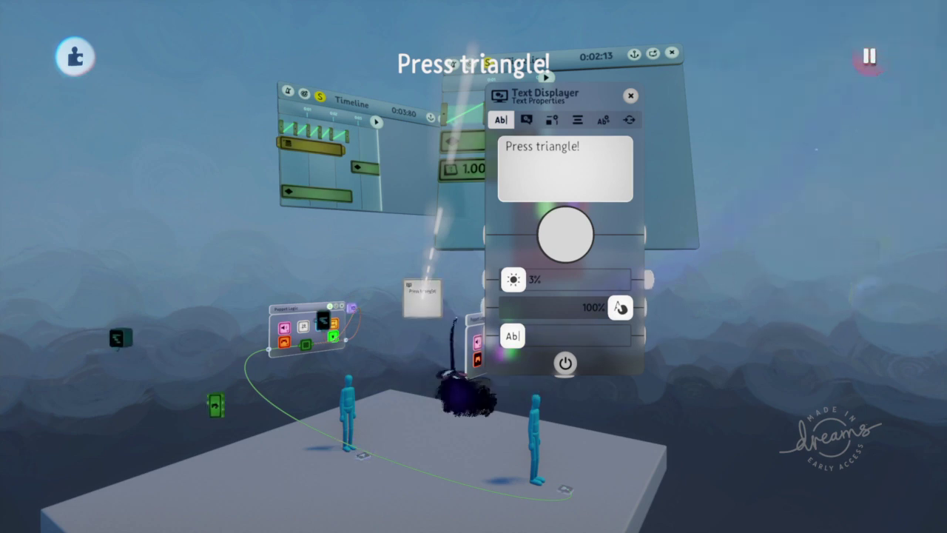
pyautogui.click(343, 429)
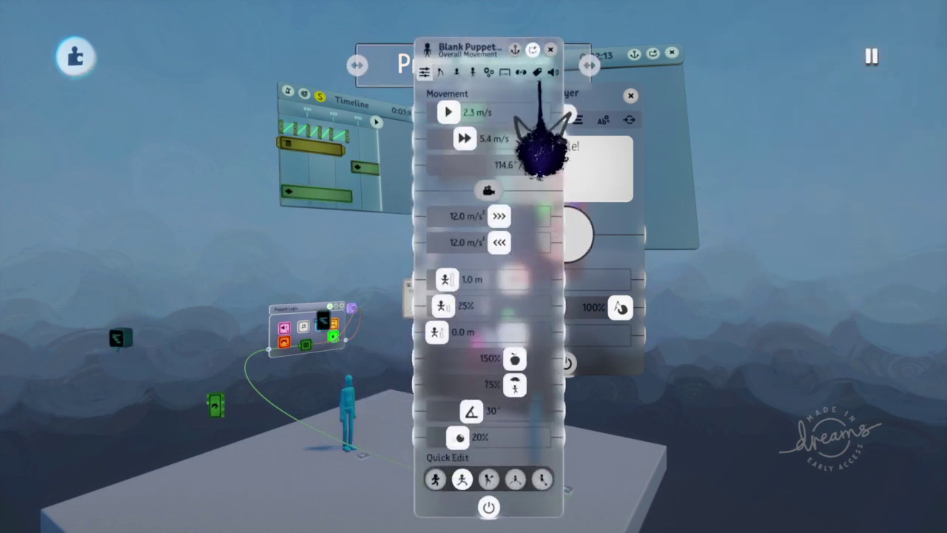
pyautogui.click(521, 73)
pyautogui.click(505, 72)
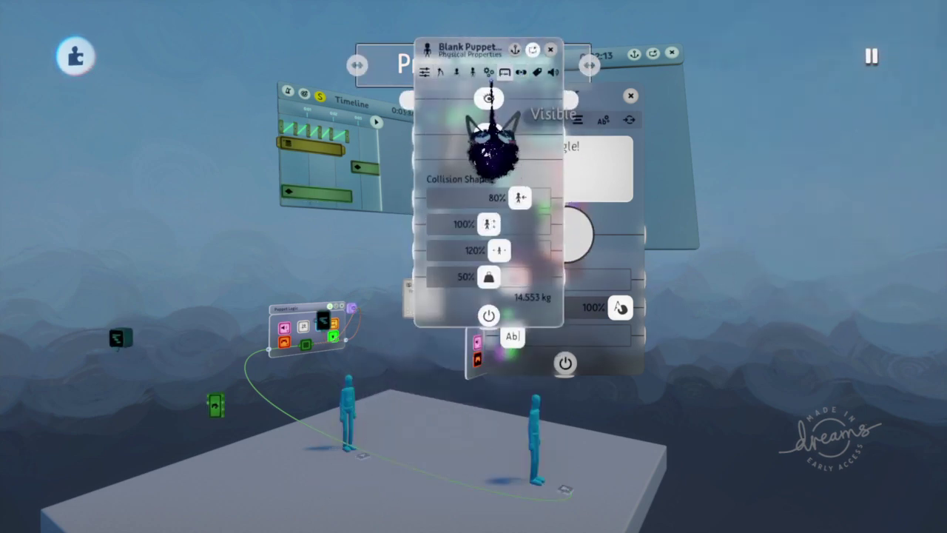
pyautogui.click(489, 72)
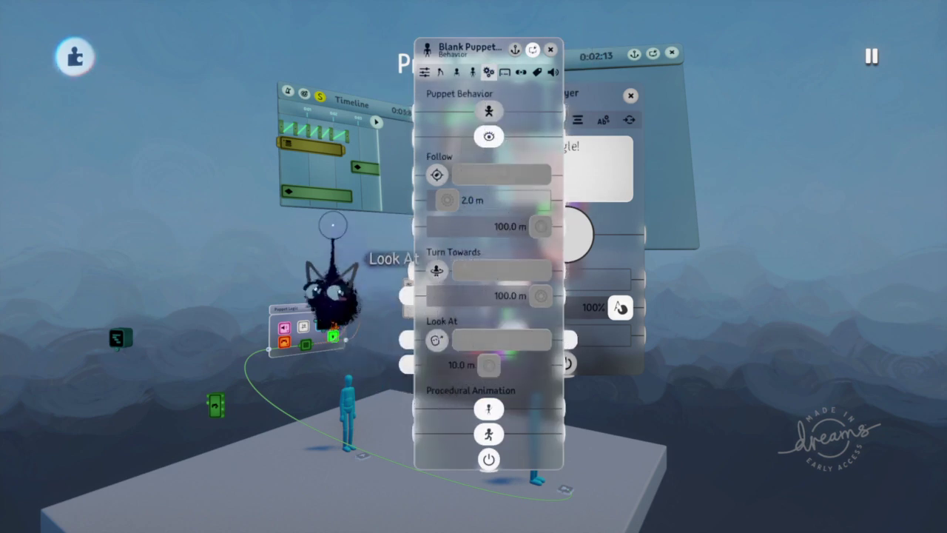
# Examine the Turn Towards and Look At settings recorded in the lowest keyframe of the longer Timeline, and close the keyframe and puppet settings.
pyautogui.click(317, 195)
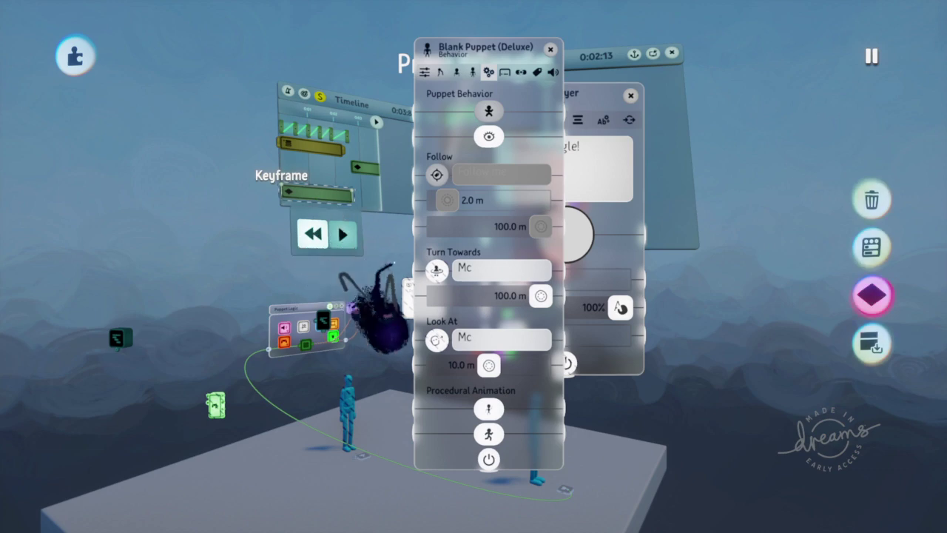
pyautogui.moveTo(466, 415); pyautogui.dragTo(453, 342)
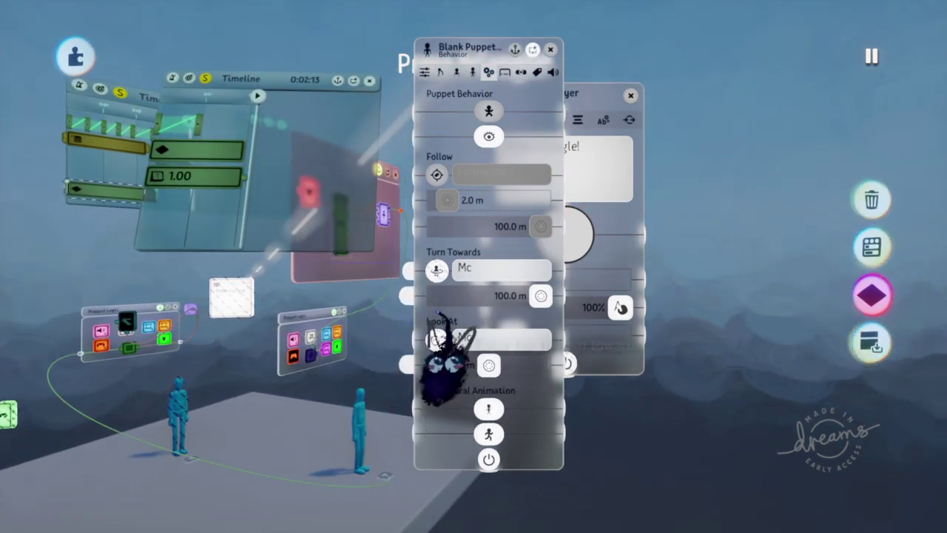
pyautogui.moveTo(402, 338); pyautogui.dragTo(394, 345, button='middle')
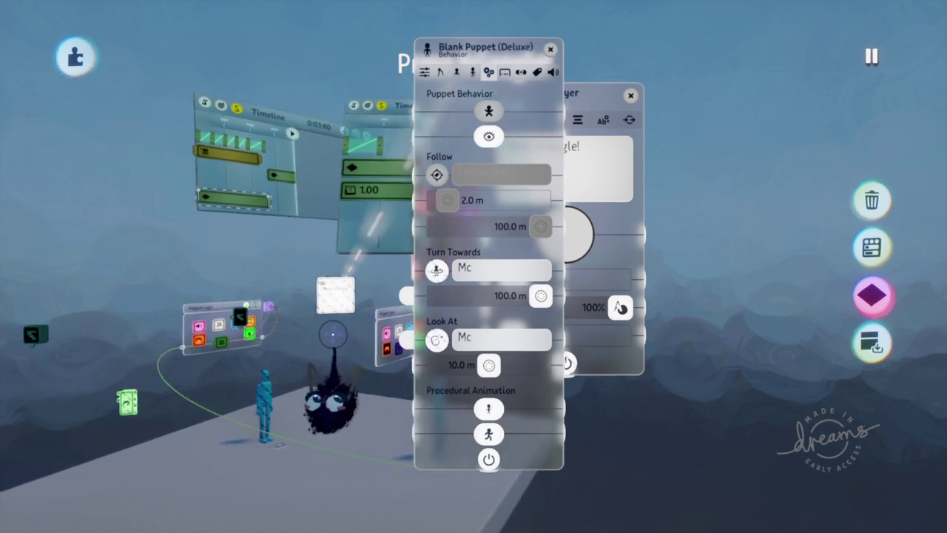
pyautogui.press('Escape')
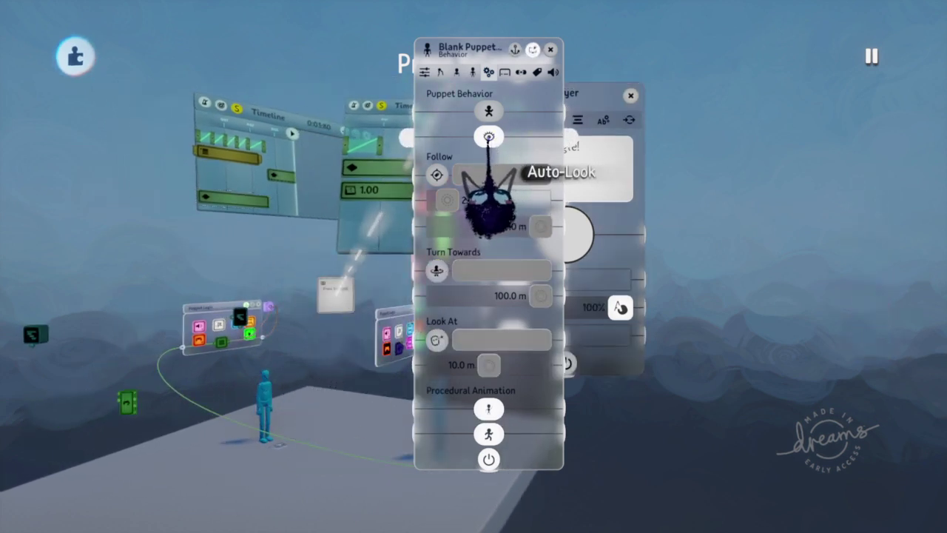
pyautogui.moveTo(318, 392); pyautogui.dragTo(215, 393, button='middle')
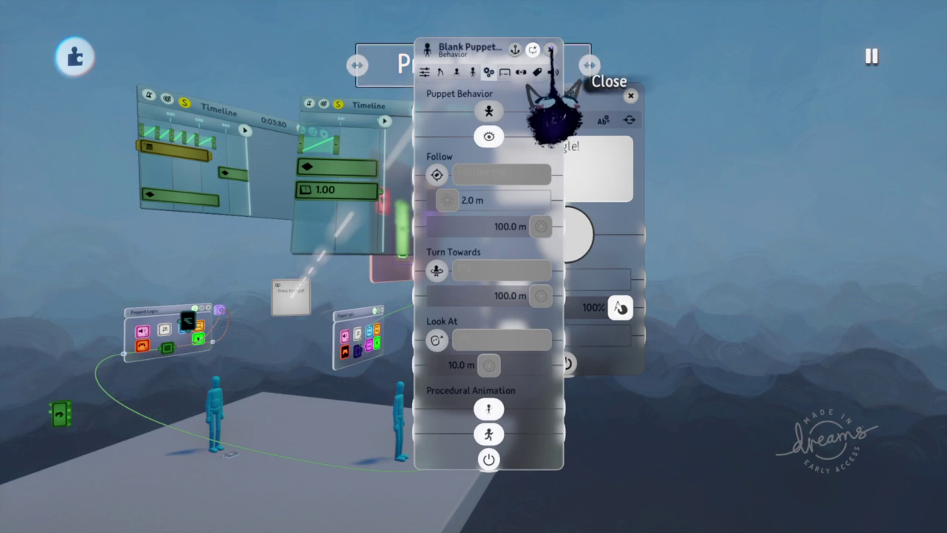
pyautogui.click(551, 49)
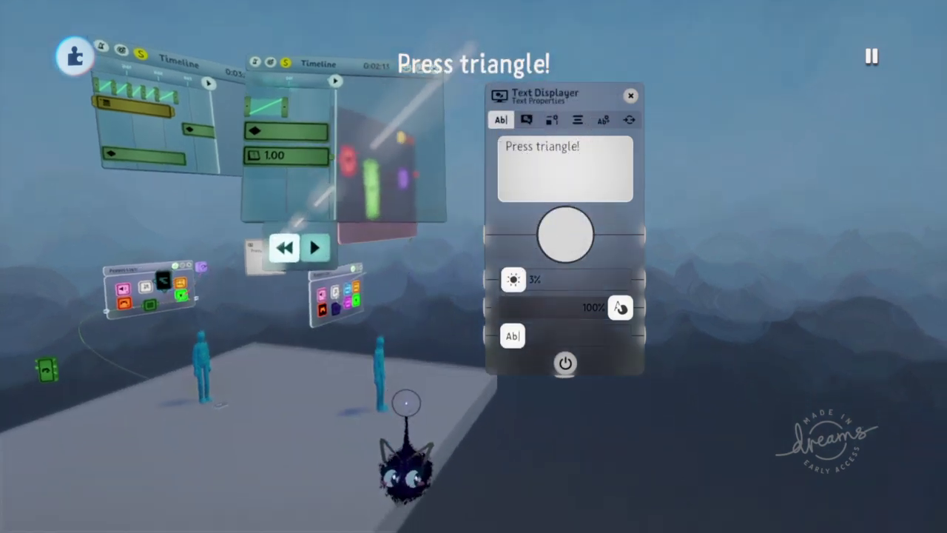